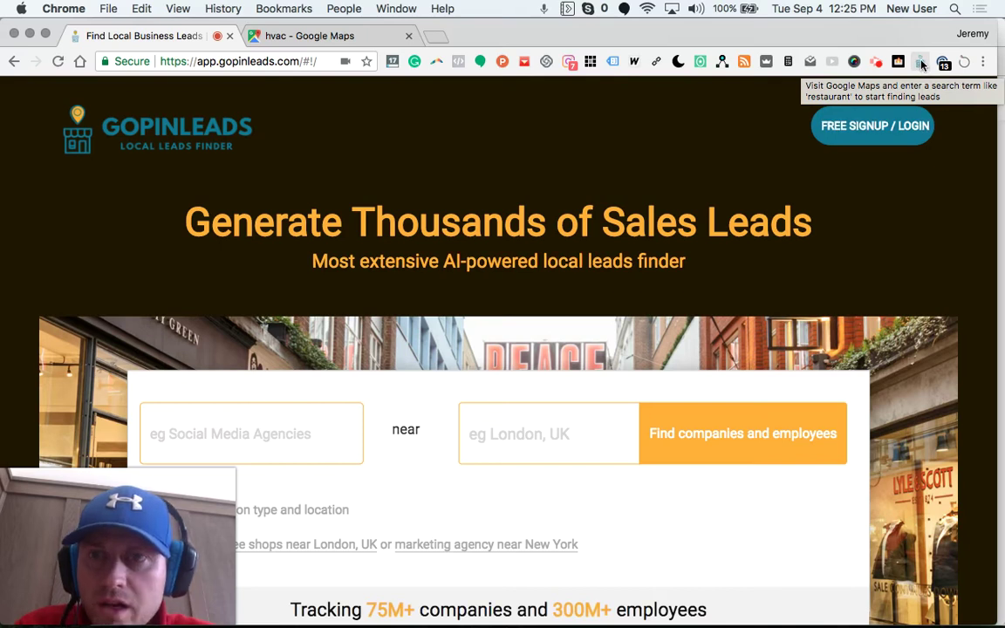
Step: Switch to the 'hvac - Google Maps' tab with the hvac search results
{"action": "left_click", "coordinate": [306, 37]}
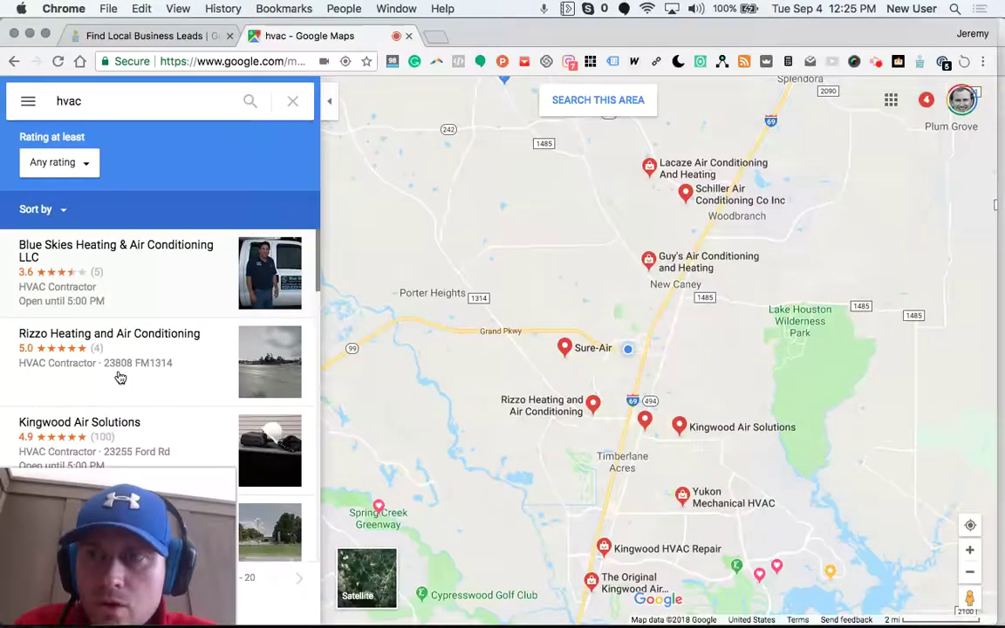
Step: Select the hvac query in the Maps search box and dismiss the suggestions
{"action": "left_click_drag", "start_coordinate": [81, 101], "coordinate": [54, 103]}
{"action": "left_click", "coordinate": [93, 101]}
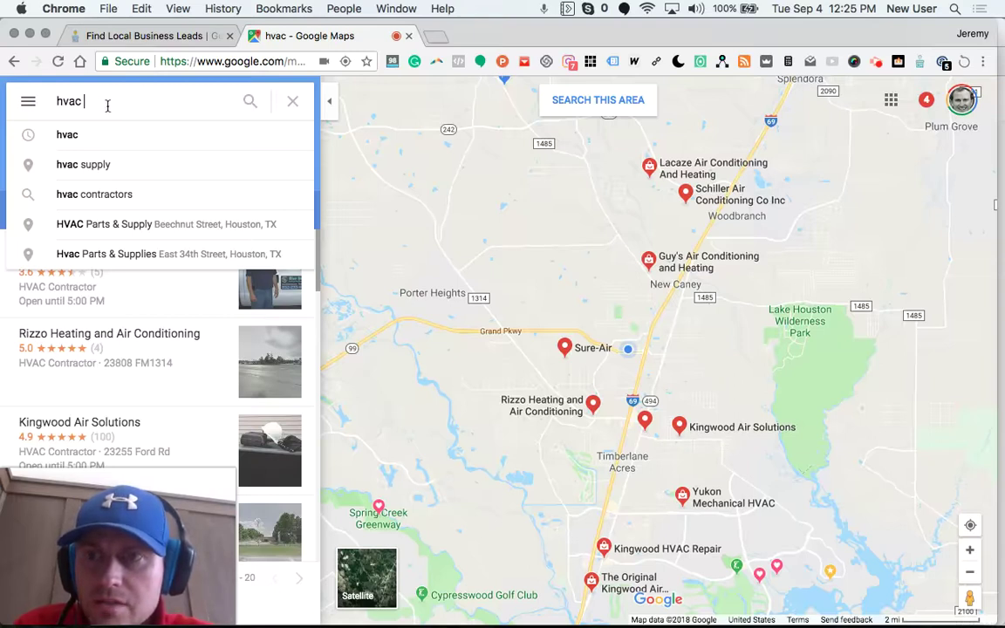
{"action": "left_click", "coordinate": [366, 196]}
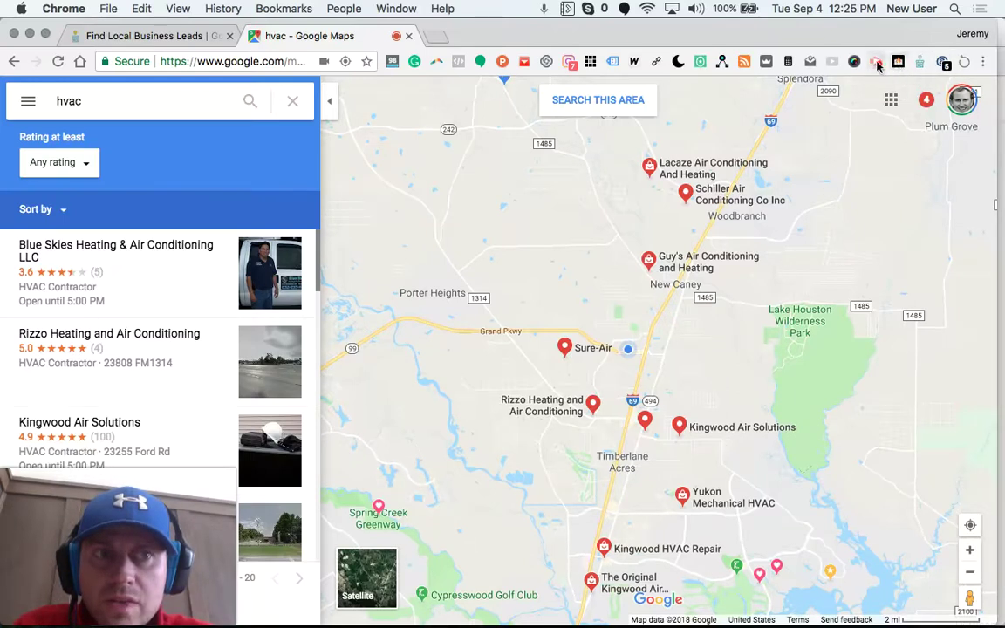
Step: Open the GoPinLeads extension panel listing the map's hvac businesses
{"action": "left_click", "coordinate": [920, 63]}
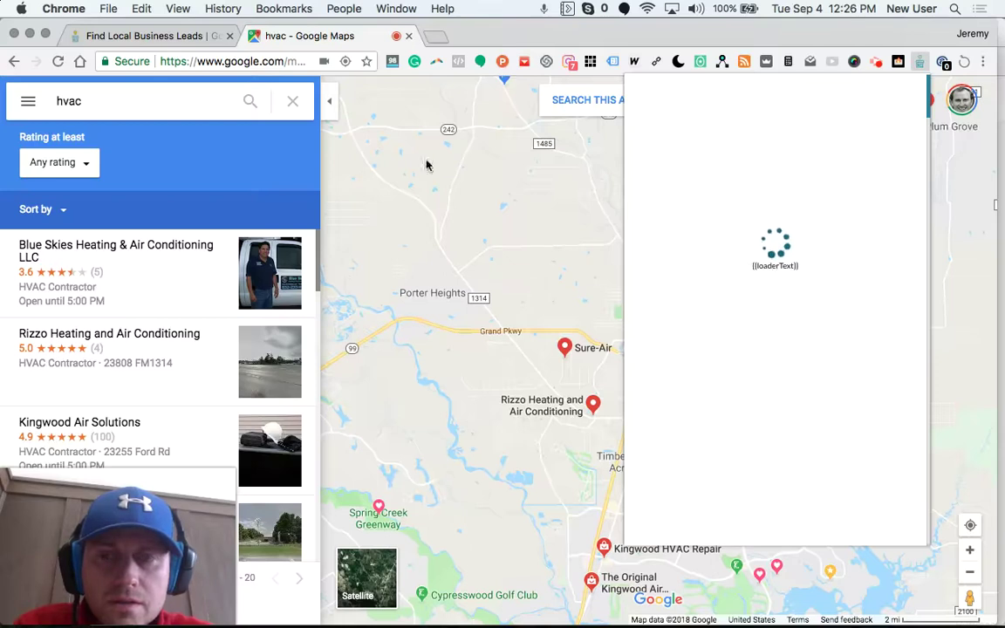
{"action": "left_click", "coordinate": [559, 152]}
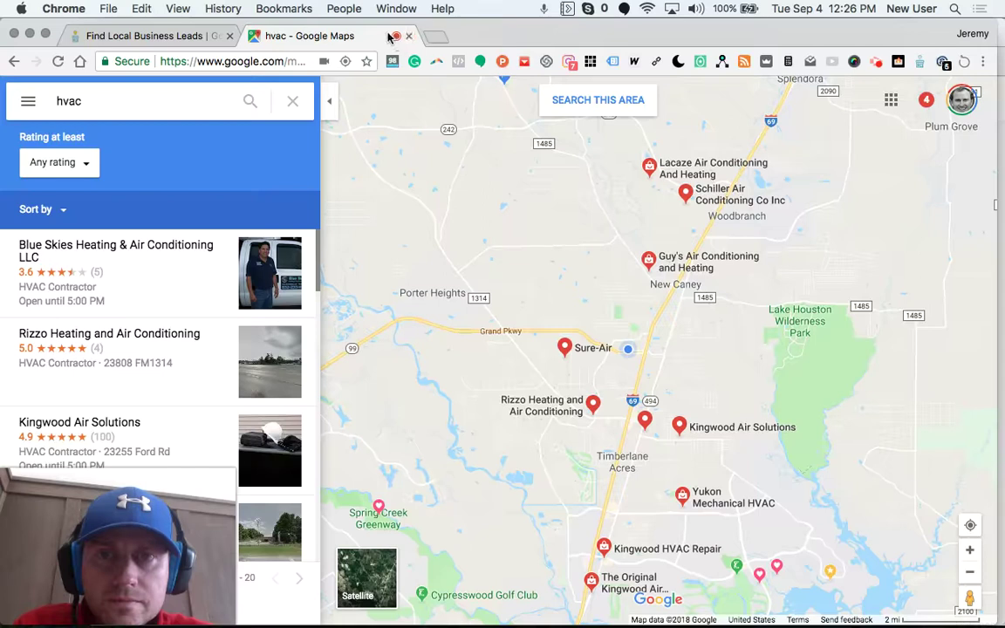
{"action": "left_click", "coordinate": [876, 64]}
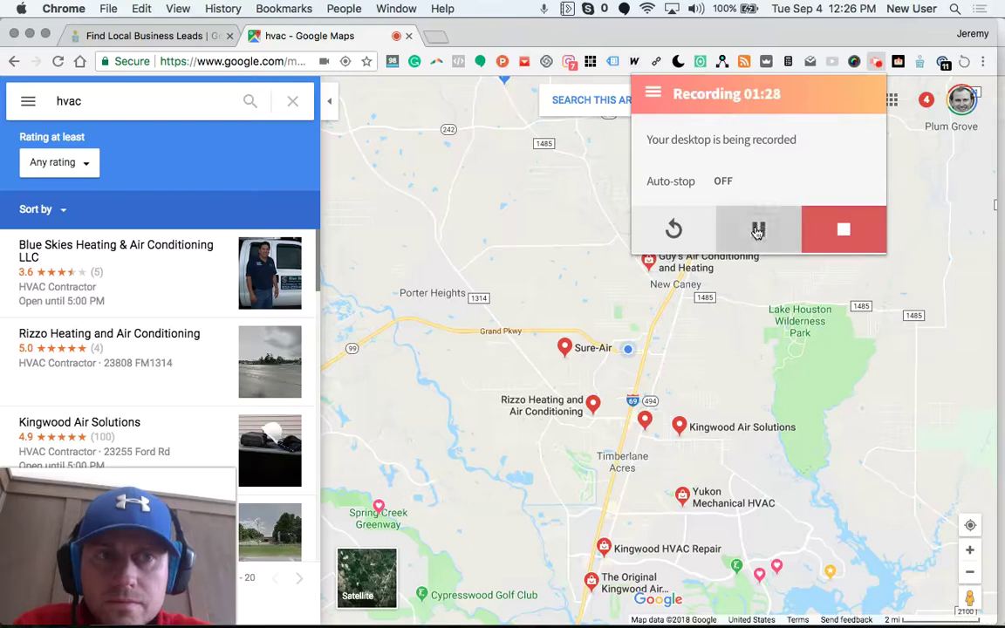
{"action": "left_click", "coordinate": [921, 64]}
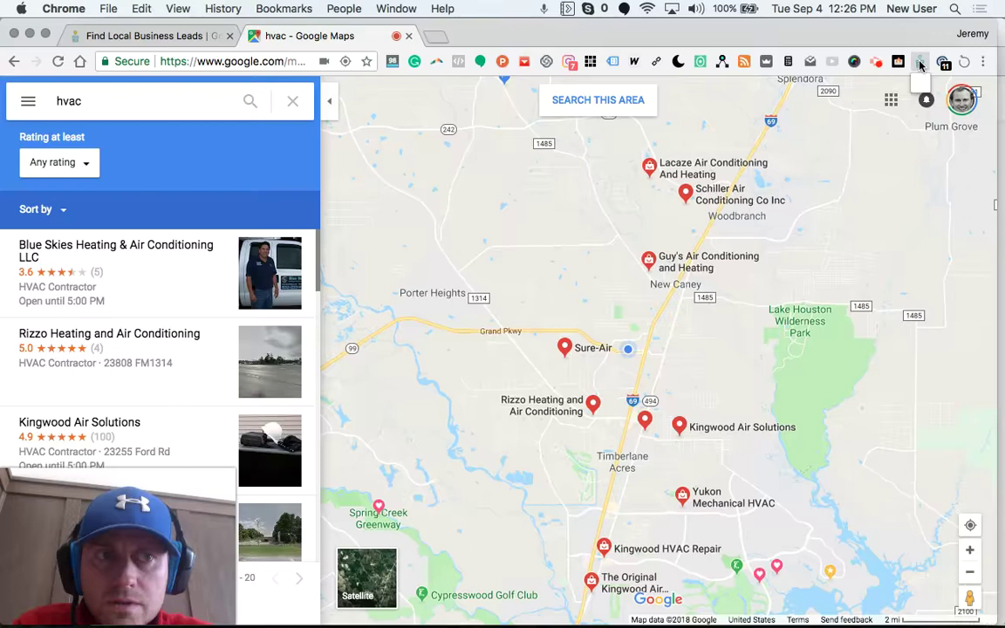
{"action": "left_click", "coordinate": [921, 64]}
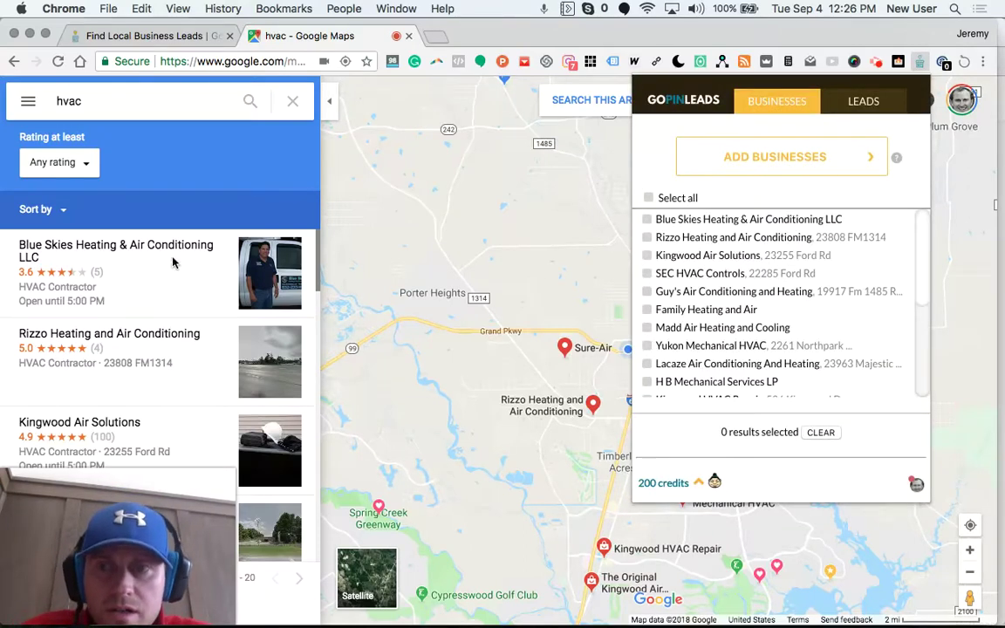
Step: Check all 20 hvac businesses in the GoPinLeads Businesses list with Select all
{"action": "scroll", "coordinate": [161, 447], "scroll_direction": "down", "scroll_amount": 3}
{"action": "scroll", "coordinate": [164, 447], "scroll_direction": "down", "scroll_amount": 10}
{"action": "scroll", "coordinate": [164, 447], "scroll_direction": "up", "scroll_amount": 15}
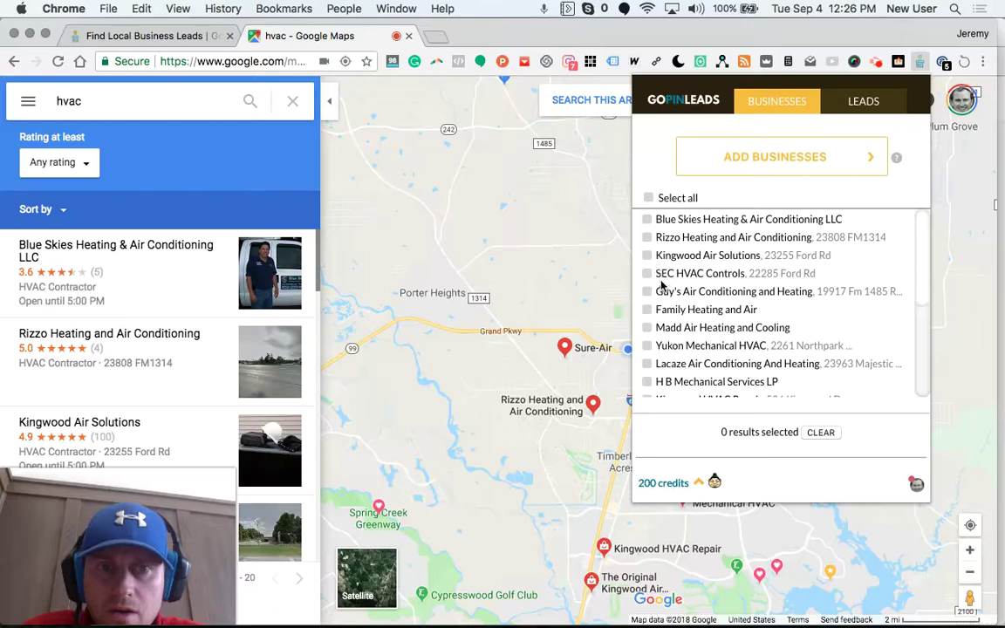
{"action": "scroll", "coordinate": [674, 365], "scroll_direction": "down", "scroll_amount": 5}
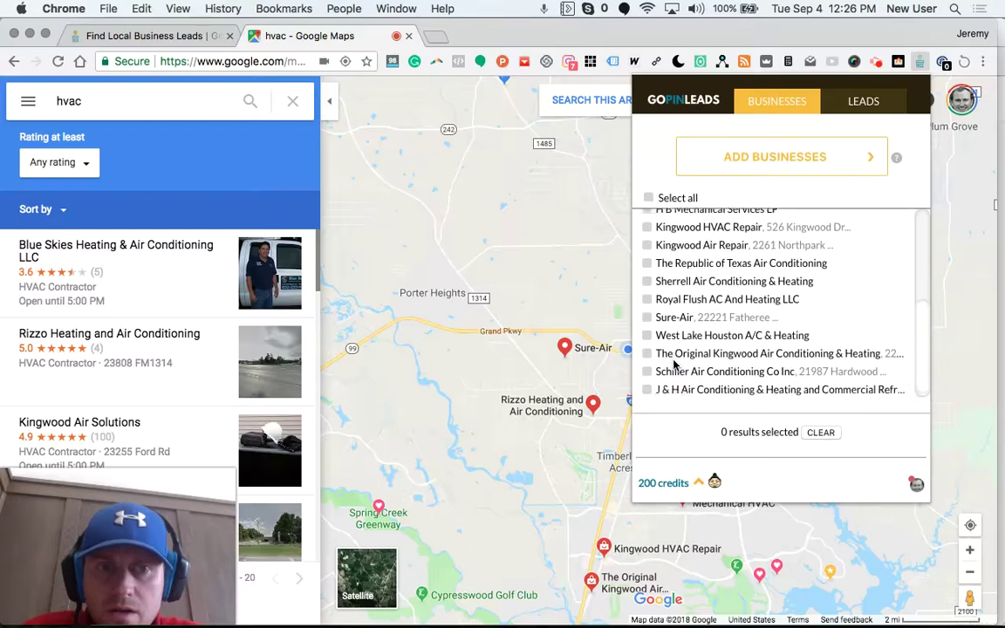
{"action": "scroll", "coordinate": [674, 365], "scroll_direction": "up", "scroll_amount": 5}
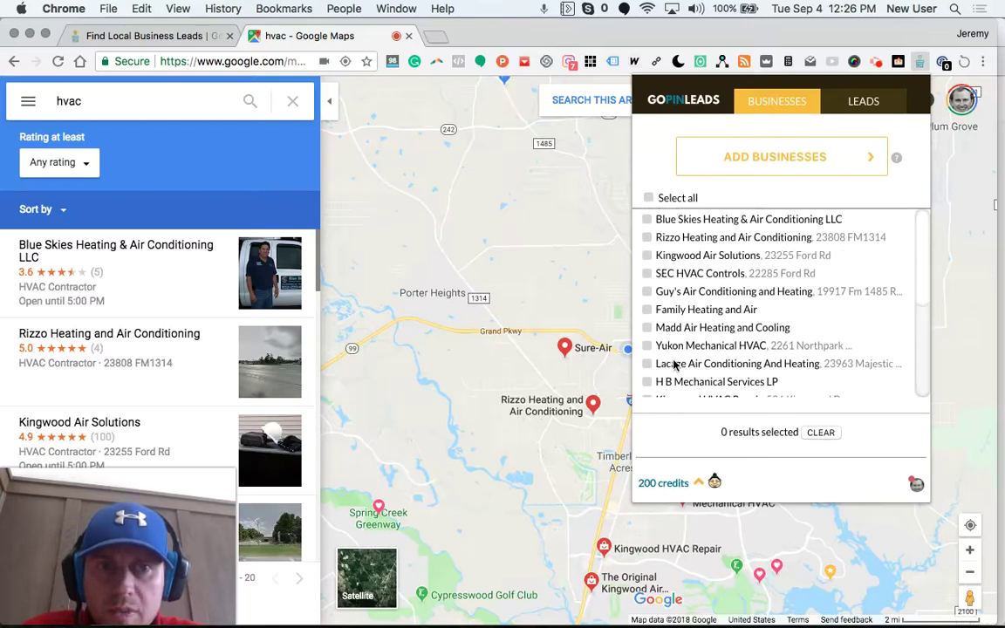
{"action": "left_click", "coordinate": [648, 198]}
{"action": "scroll", "coordinate": [651, 301], "scroll_direction": "down", "scroll_amount": 3}
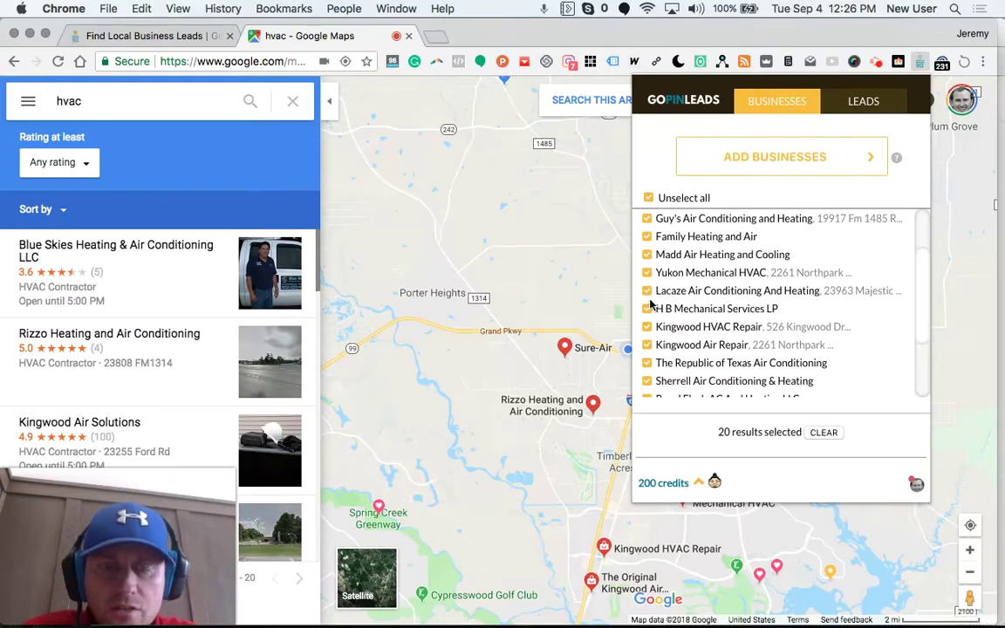
{"action": "scroll", "coordinate": [651, 312], "scroll_direction": "down", "scroll_amount": 4}
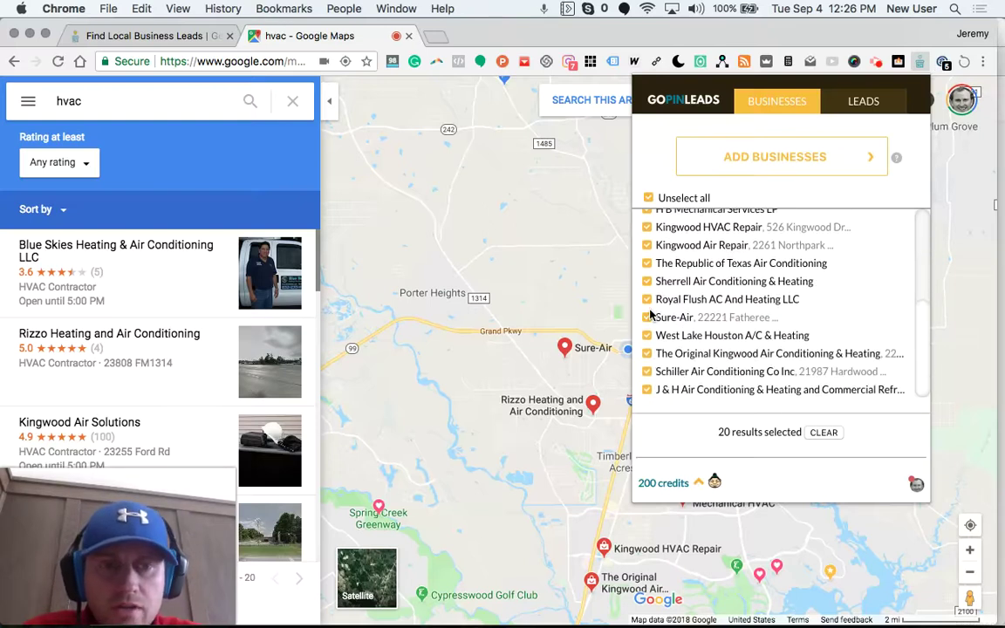
{"action": "scroll", "coordinate": [651, 316], "scroll_direction": "up", "scroll_amount": 8}
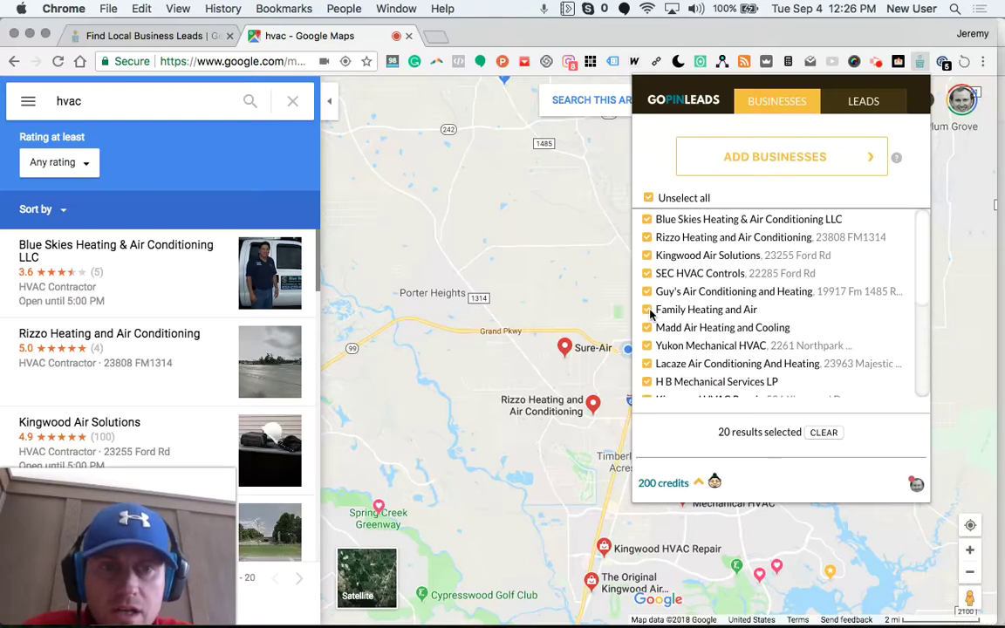
{"action": "scroll", "coordinate": [725, 347], "scroll_direction": "down", "scroll_amount": 4}
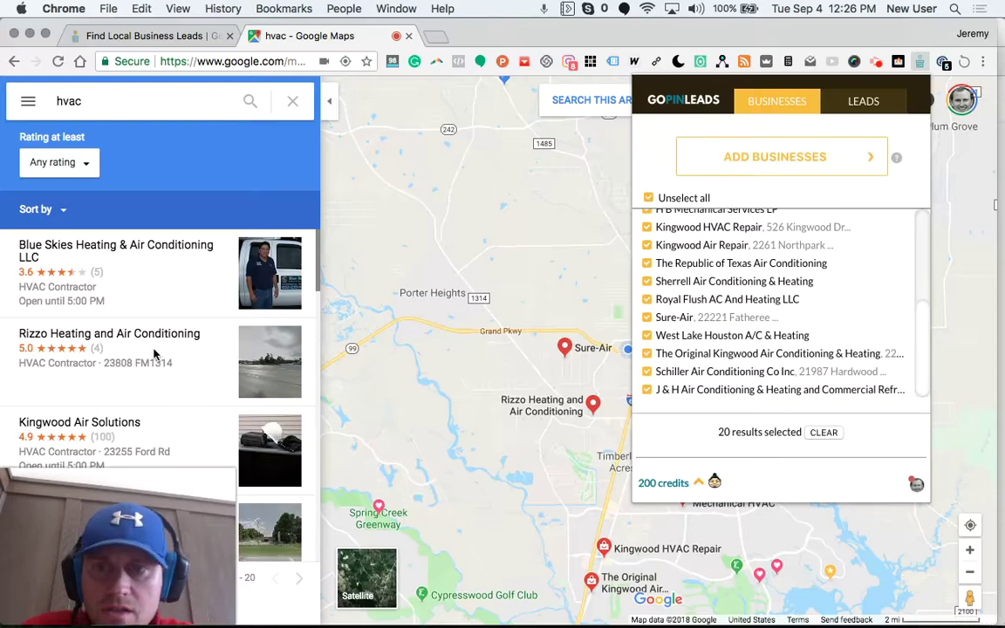
{"action": "scroll", "coordinate": [187, 422], "scroll_direction": "down", "scroll_amount": 10}
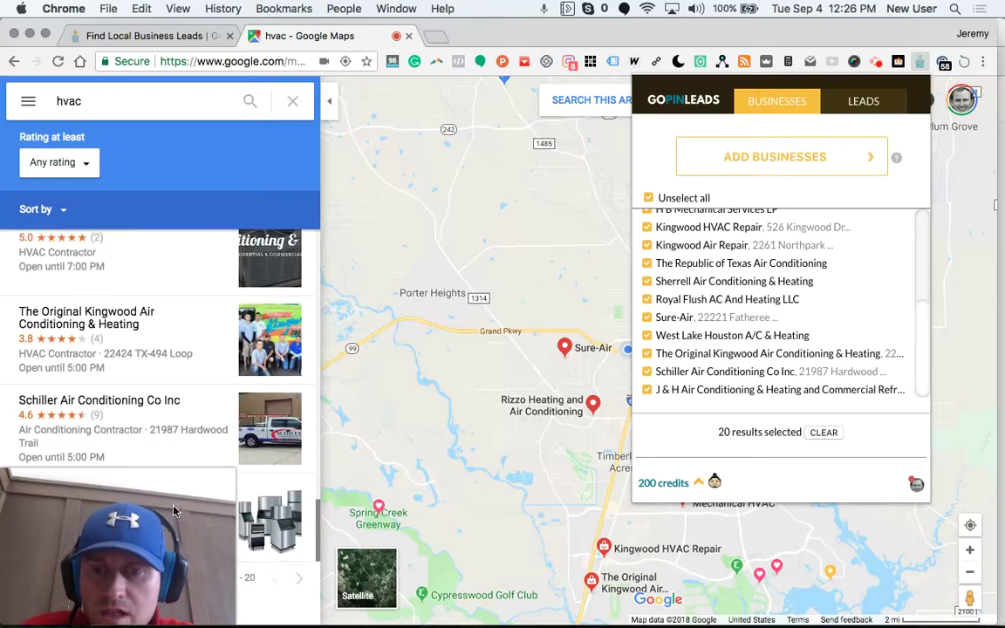
Step: Go to the next page of hvac results and reopen GoPinLeads with 20 businesses checked
{"action": "left_click", "coordinate": [350, 373]}
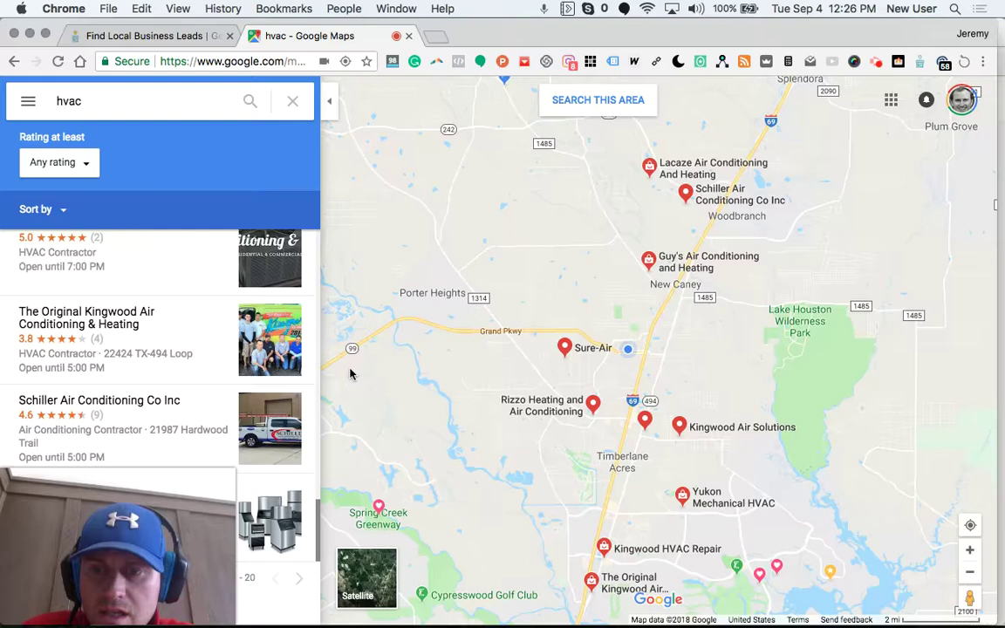
{"action": "left_click", "coordinate": [298, 578]}
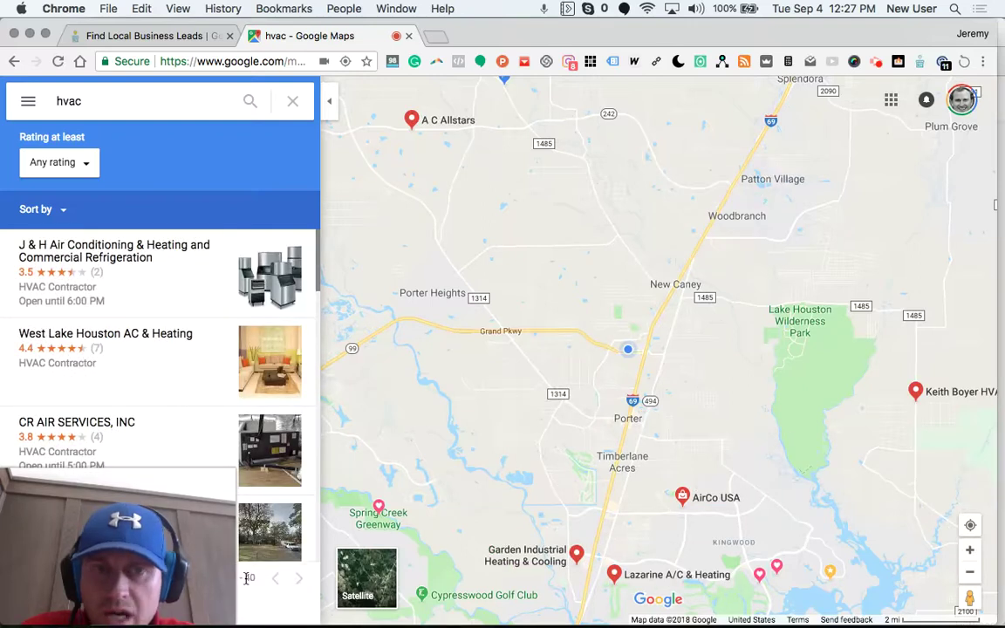
{"action": "left_click", "coordinate": [923, 63]}
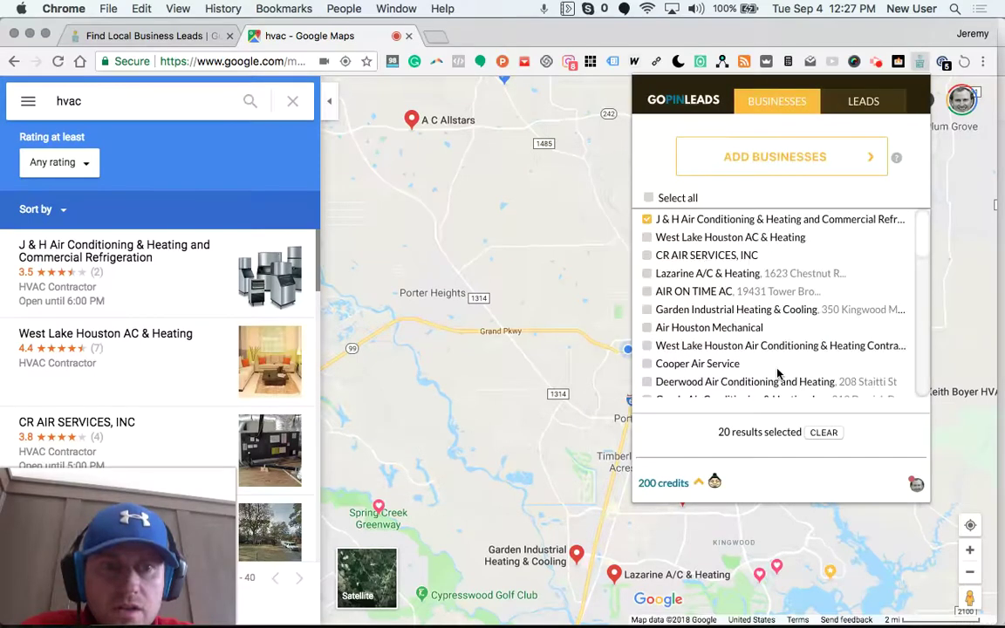
{"action": "scroll", "coordinate": [778, 373], "scroll_direction": "down", "scroll_amount": 10}
{"action": "scroll", "coordinate": [778, 374], "scroll_direction": "up", "scroll_amount": 3}
{"action": "scroll", "coordinate": [778, 373], "scroll_direction": "up", "scroll_amount": 7}
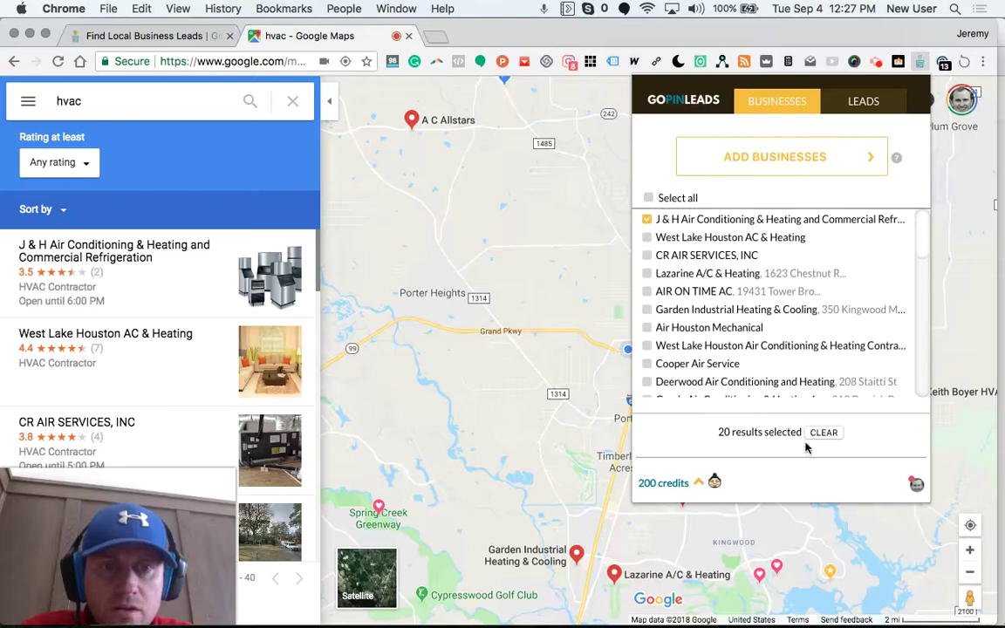
{"action": "scroll", "coordinate": [720, 367], "scroll_direction": "down", "scroll_amount": 10}
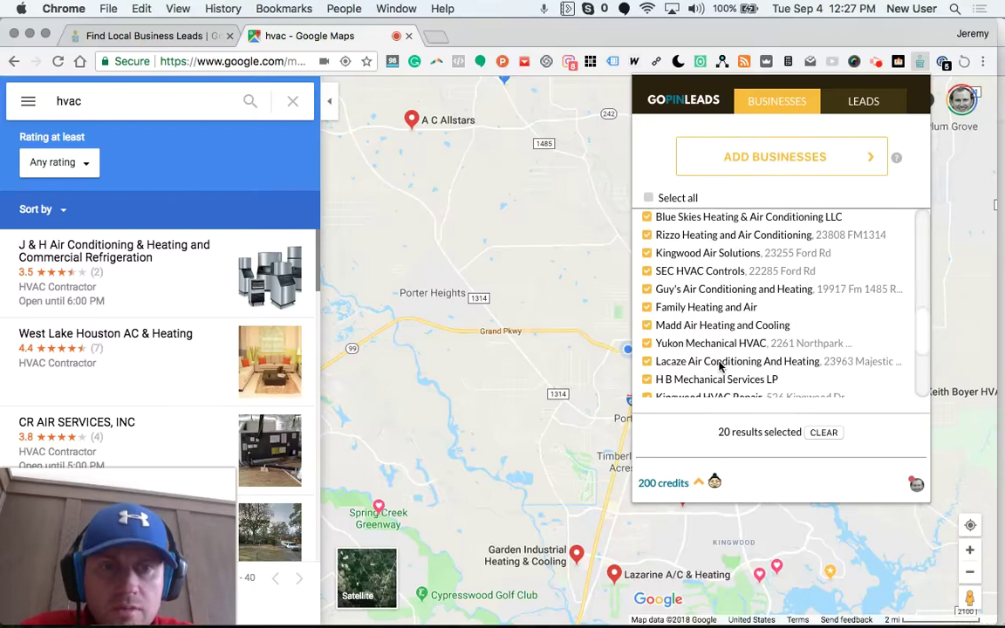
{"action": "scroll", "coordinate": [720, 367], "scroll_direction": "down", "scroll_amount": 5}
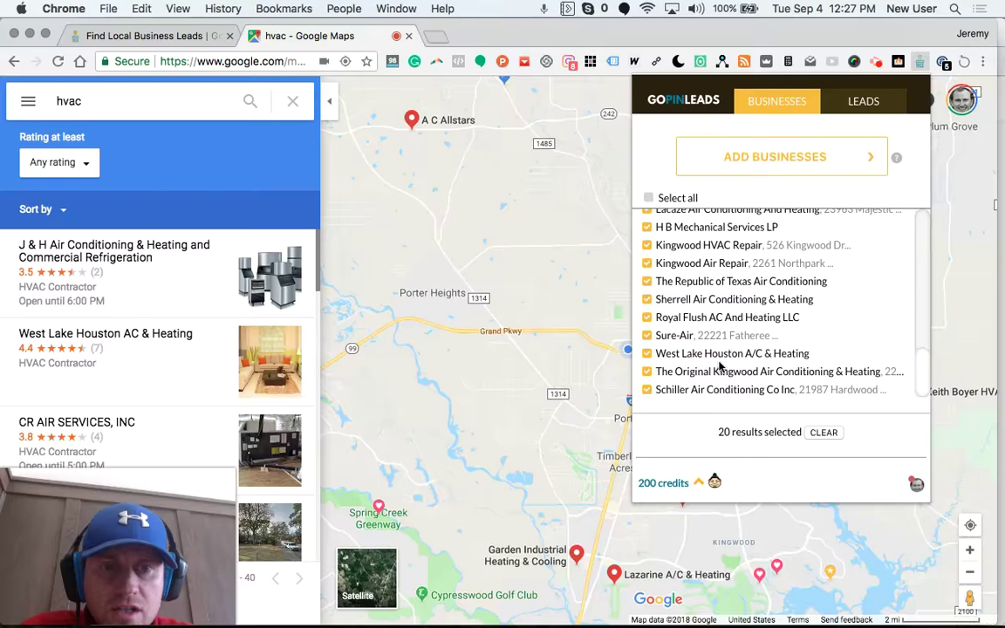
Step: Switch GoPinLeads to the Leads list and review the United States contact leads
{"action": "left_click", "coordinate": [801, 159]}
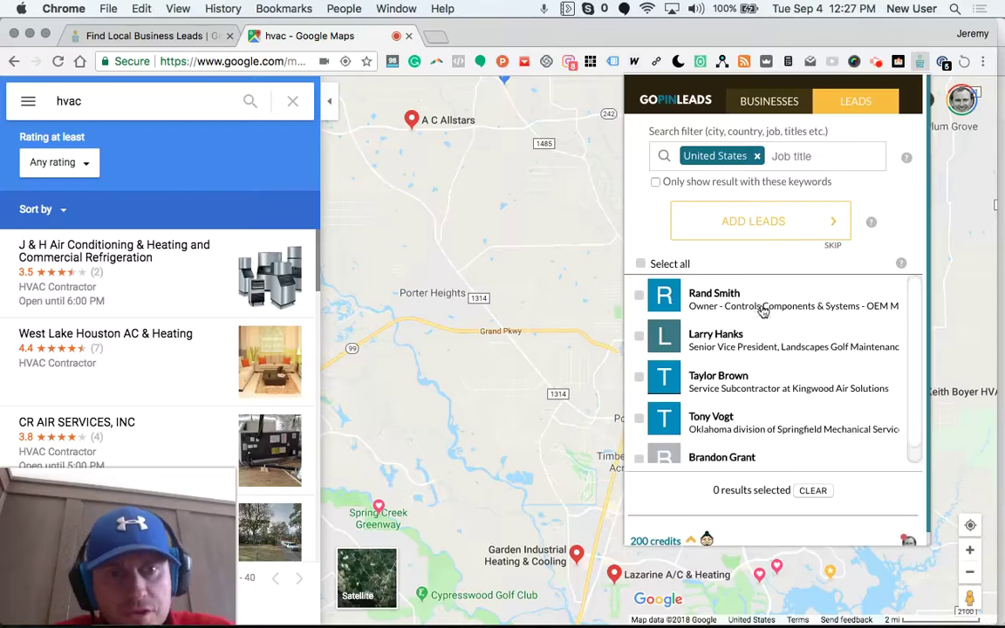
{"action": "scroll", "coordinate": [735, 347], "scroll_direction": "down", "scroll_amount": 1}
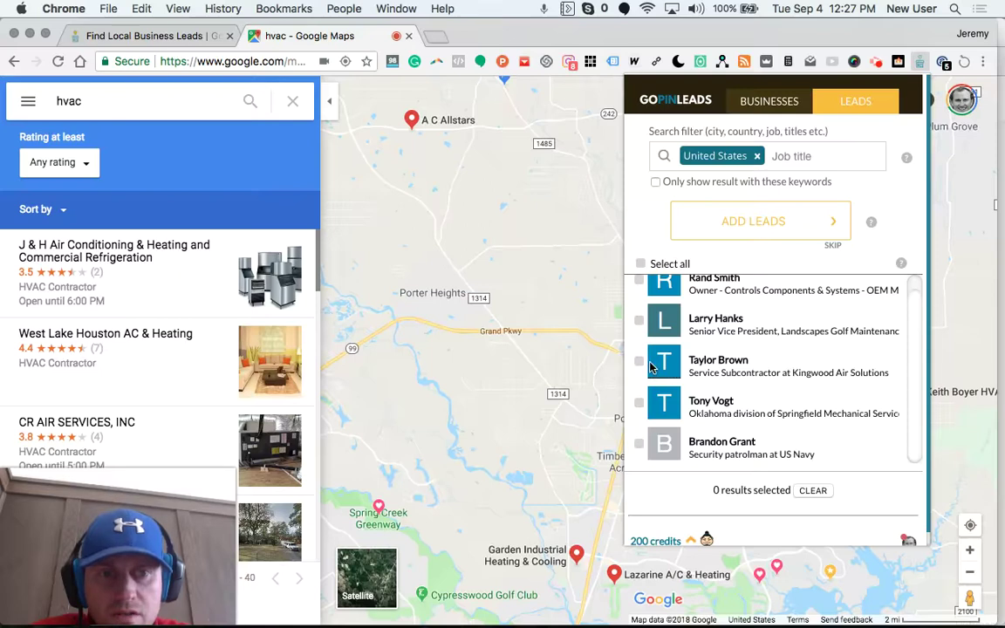
{"action": "scroll", "coordinate": [650, 367], "scroll_direction": "up", "scroll_amount": 1}
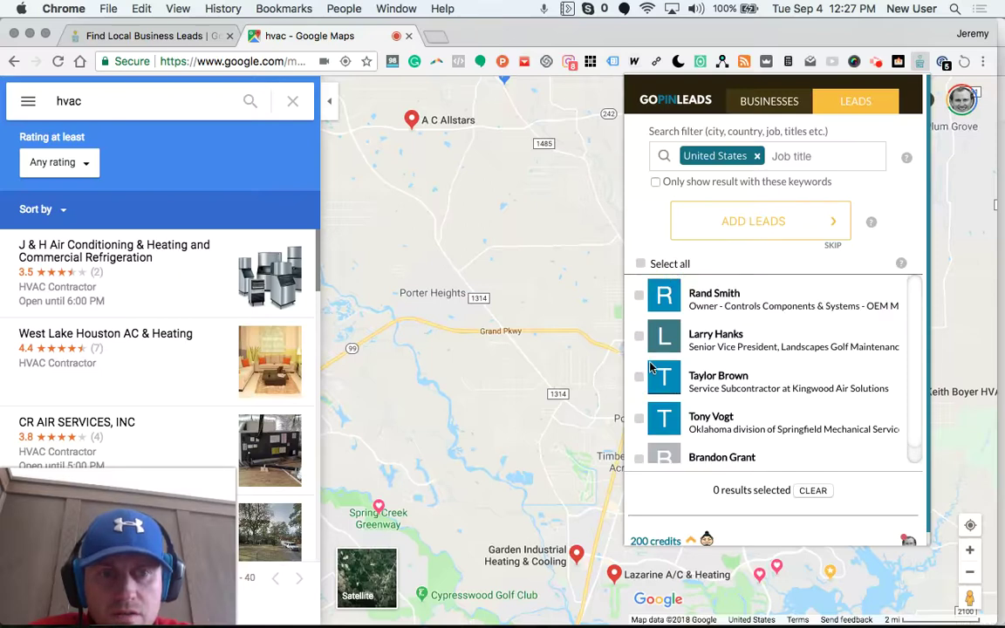
{"action": "scroll", "coordinate": [650, 367], "scroll_direction": "down", "scroll_amount": 1}
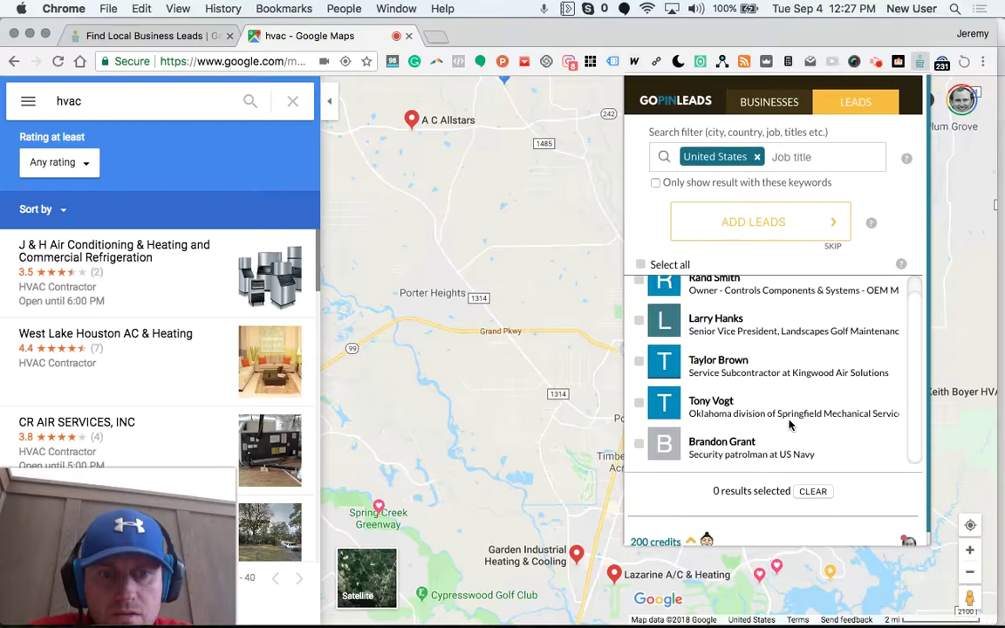
{"action": "scroll", "coordinate": [780, 403], "scroll_direction": "up", "scroll_amount": 1}
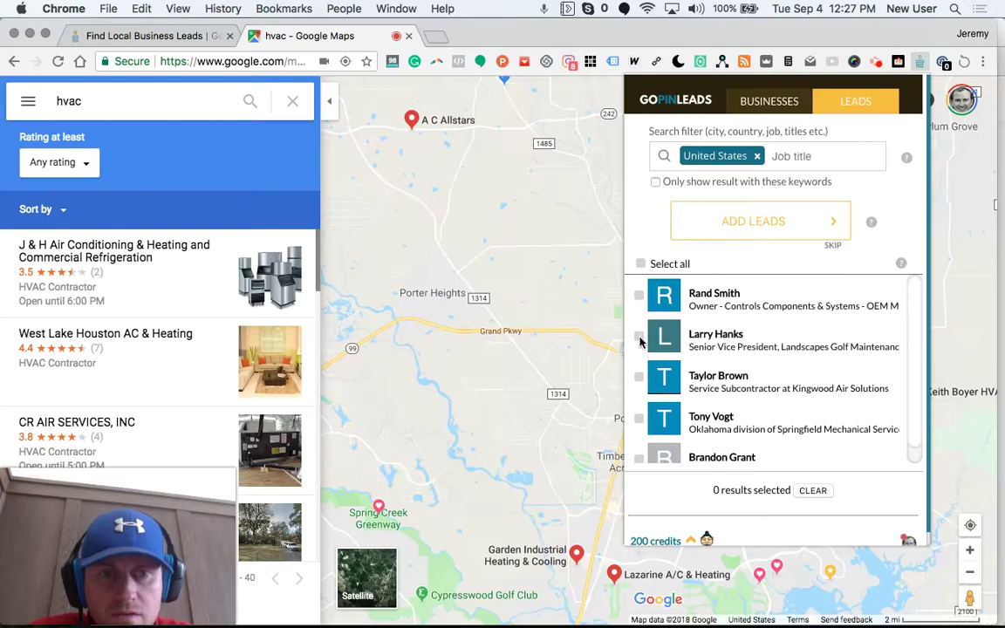
{"action": "scroll", "coordinate": [642, 332], "scroll_direction": "down", "scroll_amount": 1}
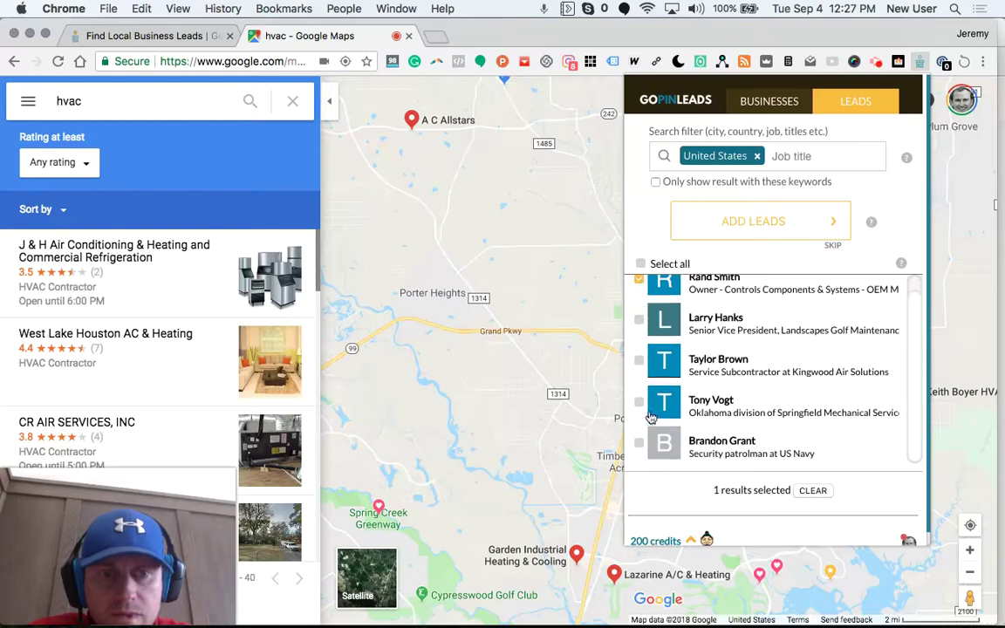
Step: Add the checked lead, email-export all 21 businesses and leads, and dismiss the success message
{"action": "left_click", "coordinate": [817, 221]}
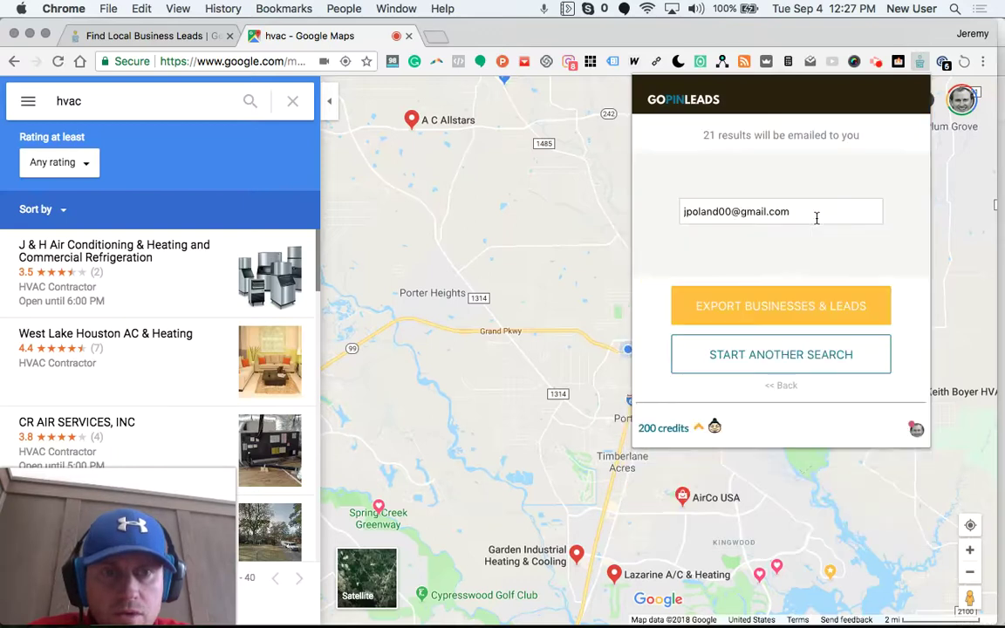
{"action": "left_click", "coordinate": [820, 315]}
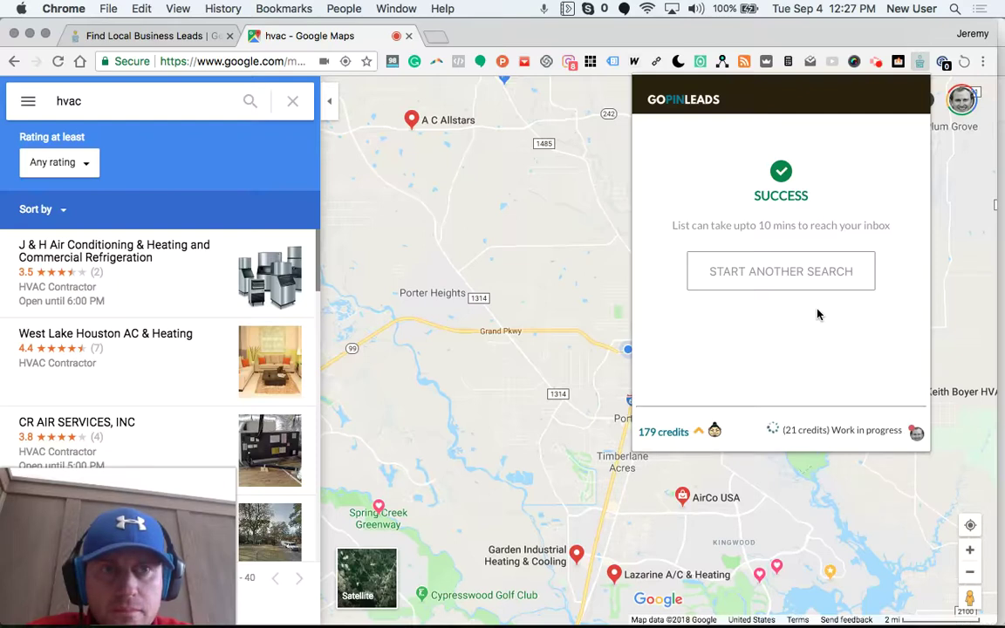
{"action": "left_click", "coordinate": [791, 57]}
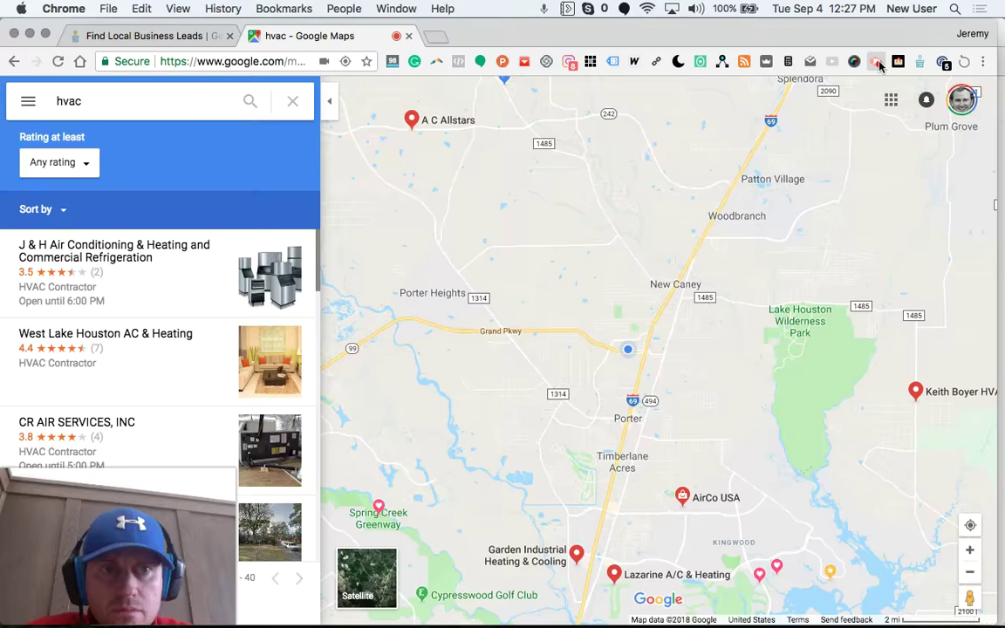
Step: Open the 'GoPinLeads: hvac' results email in Gmail
{"action": "left_click", "coordinate": [877, 62]}
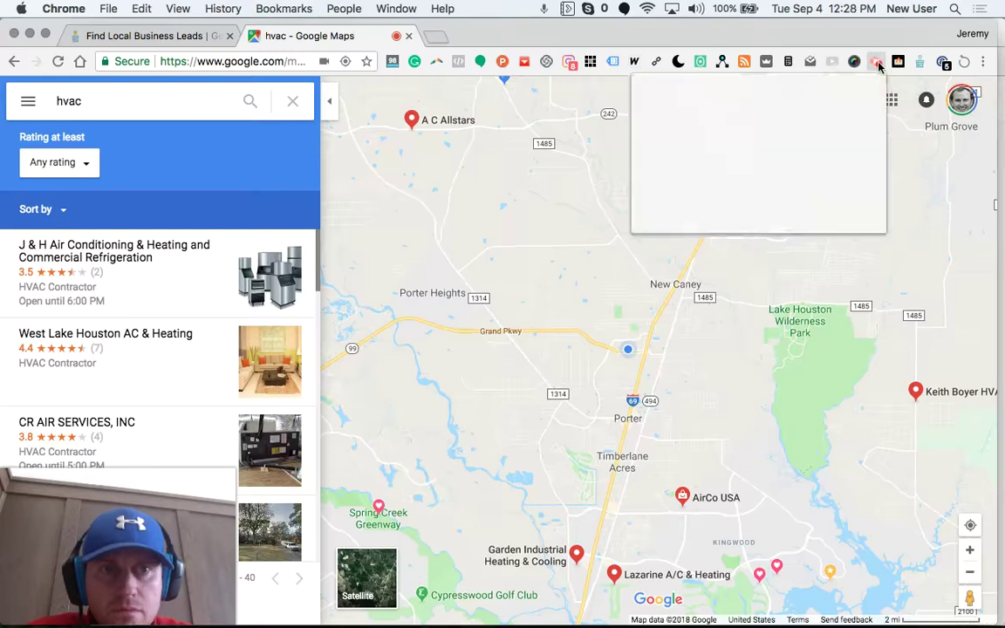
{"action": "left_click", "coordinate": [761, 228]}
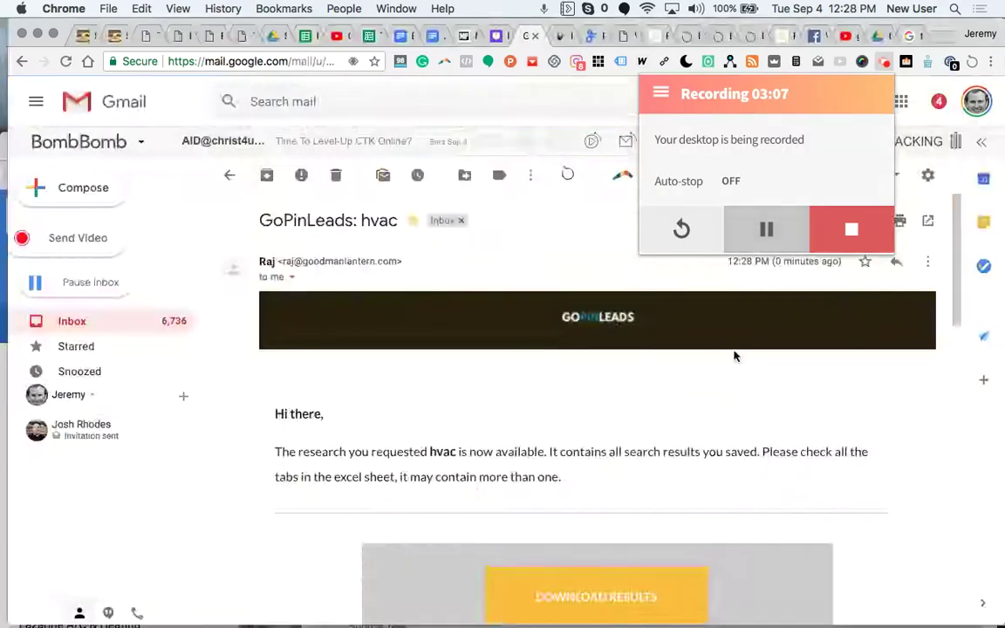
{"action": "left_click", "coordinate": [731, 399]}
{"action": "scroll", "coordinate": [731, 399], "scroll_direction": "down", "scroll_amount": 1}
{"action": "scroll", "coordinate": [731, 399], "scroll_direction": "up", "scroll_amount": 1}
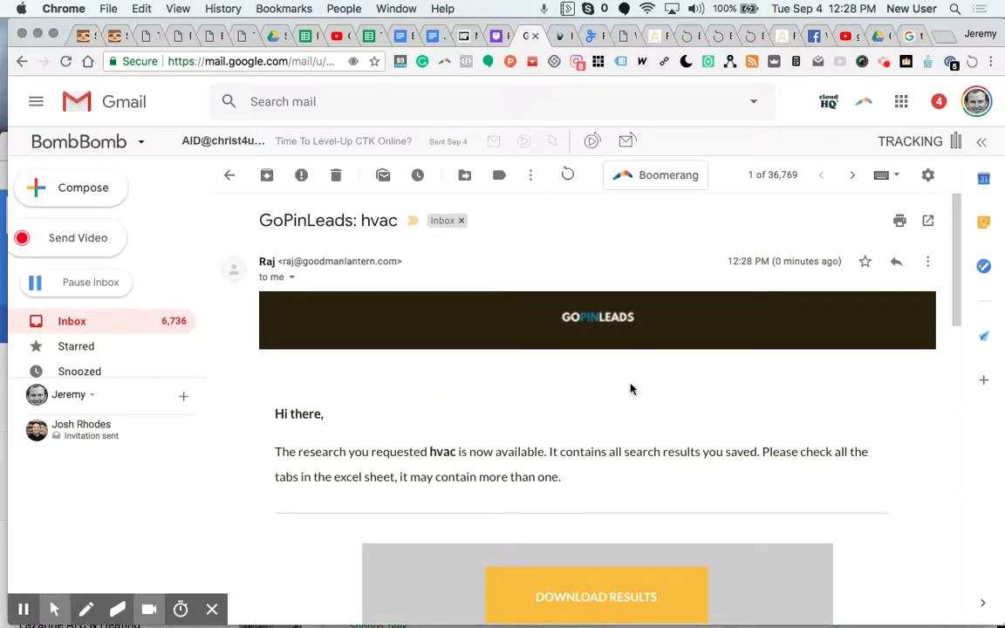
{"action": "left_click_drag", "start_coordinate": [262, 222], "coordinate": [397, 223]}
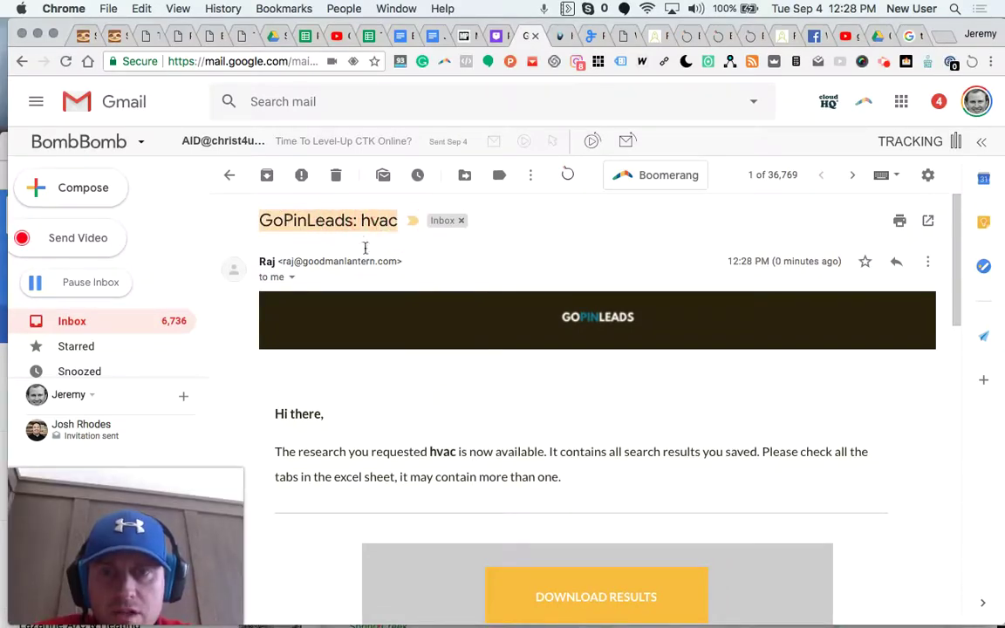
Step: Download the 33.1 KB .xls results spreadsheet from the email
{"action": "scroll", "coordinate": [459, 424], "scroll_direction": "down", "scroll_amount": 5}
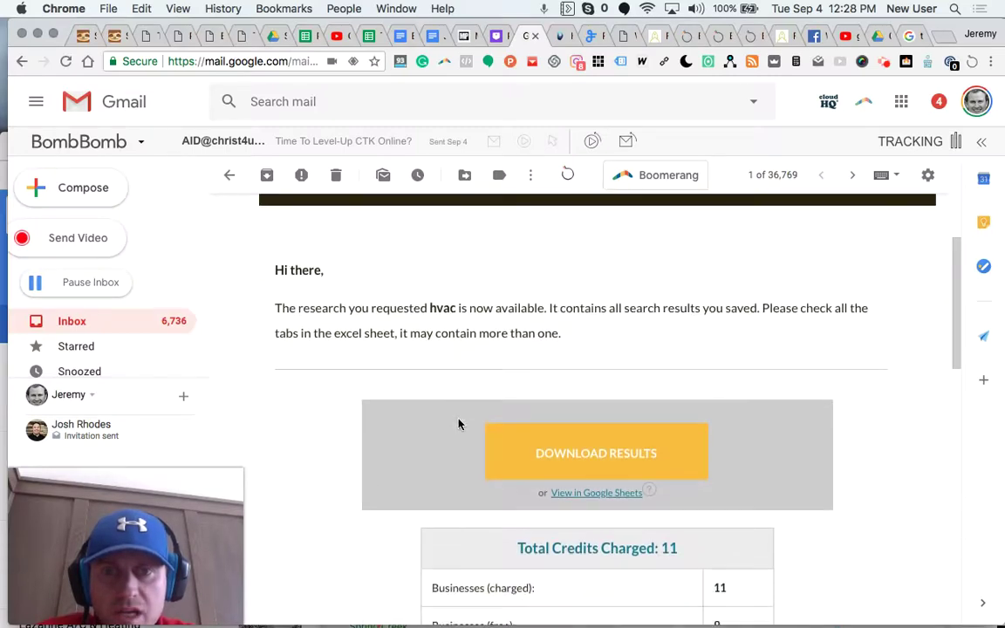
{"action": "scroll", "coordinate": [459, 424], "scroll_direction": "down", "scroll_amount": 3}
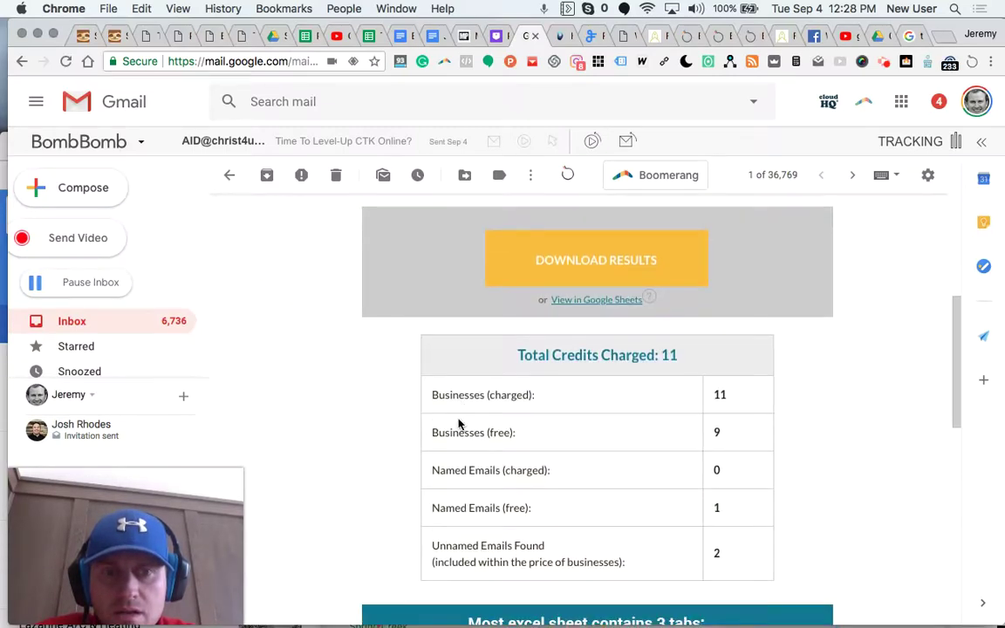
{"action": "scroll", "coordinate": [459, 424], "scroll_direction": "up", "scroll_amount": 1}
{"action": "left_click", "coordinate": [575, 316]}
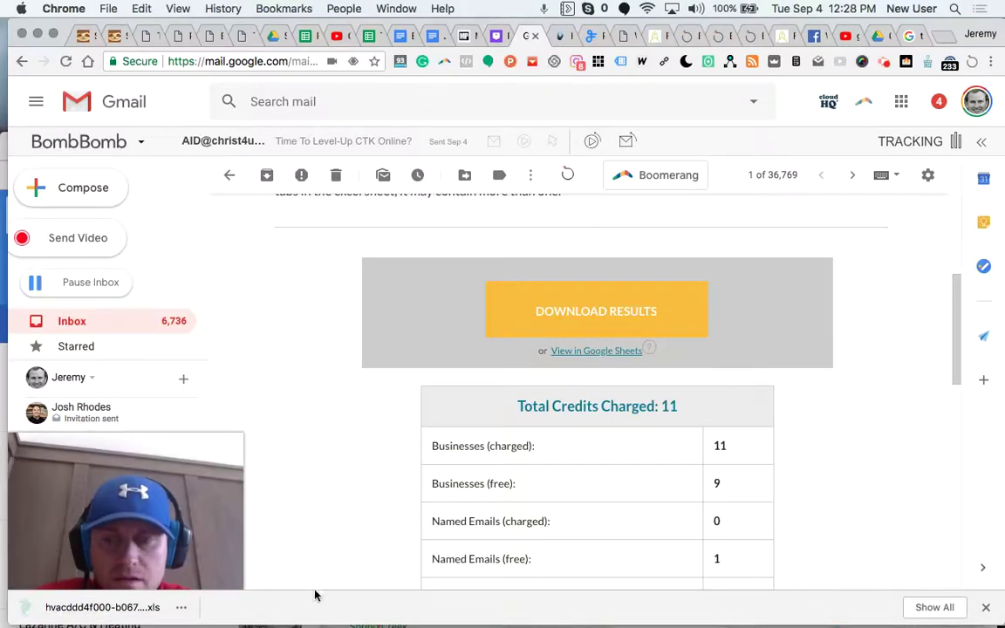
Step: View the hvac results in Google Sheets and browse the business names, addresses and phone numbers
{"action": "left_click", "coordinate": [590, 353]}
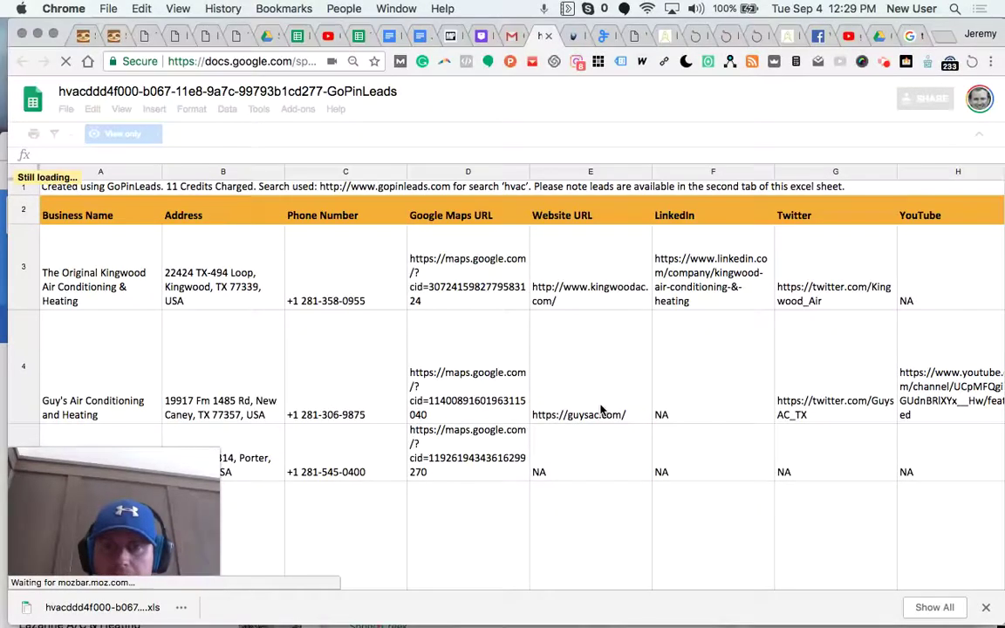
{"action": "scroll", "coordinate": [601, 410], "scroll_direction": "down", "scroll_amount": 10}
{"action": "scroll", "coordinate": [601, 410], "scroll_direction": "down", "scroll_amount": 5}
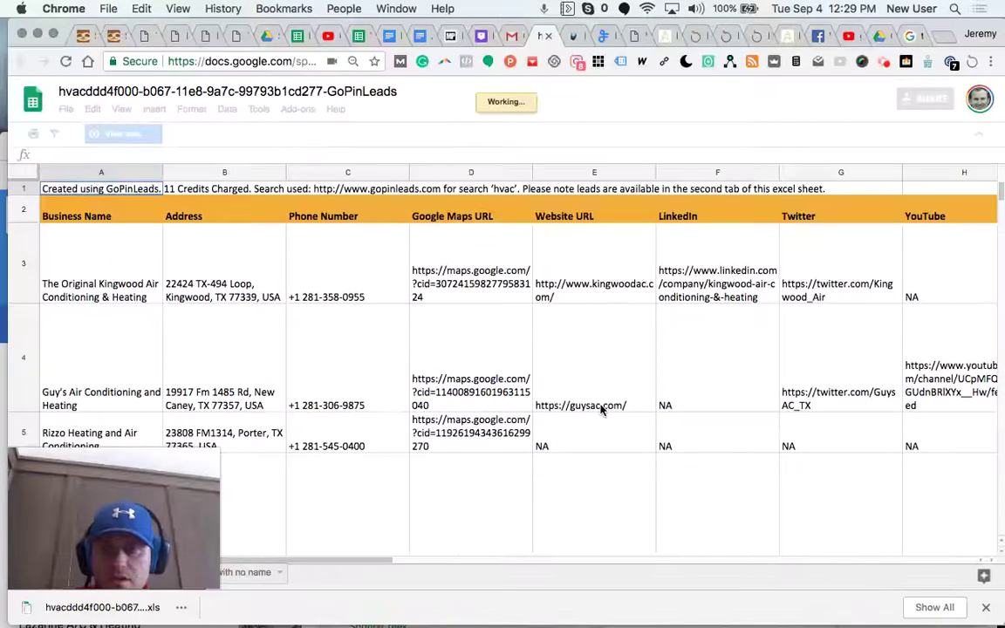
{"action": "left_click", "coordinate": [91, 288]}
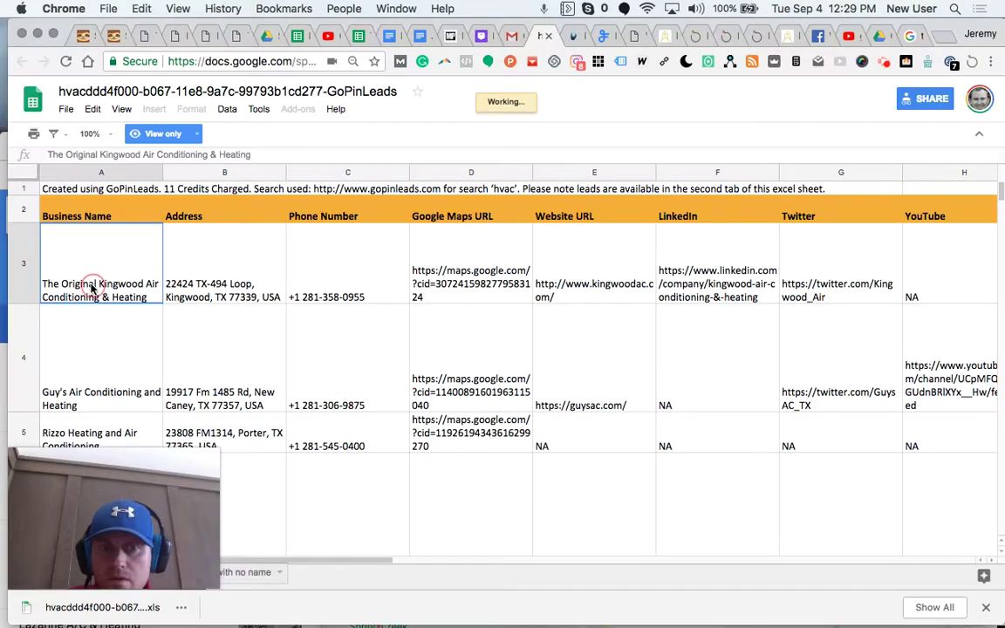
{"action": "key", "text": "Tab"}
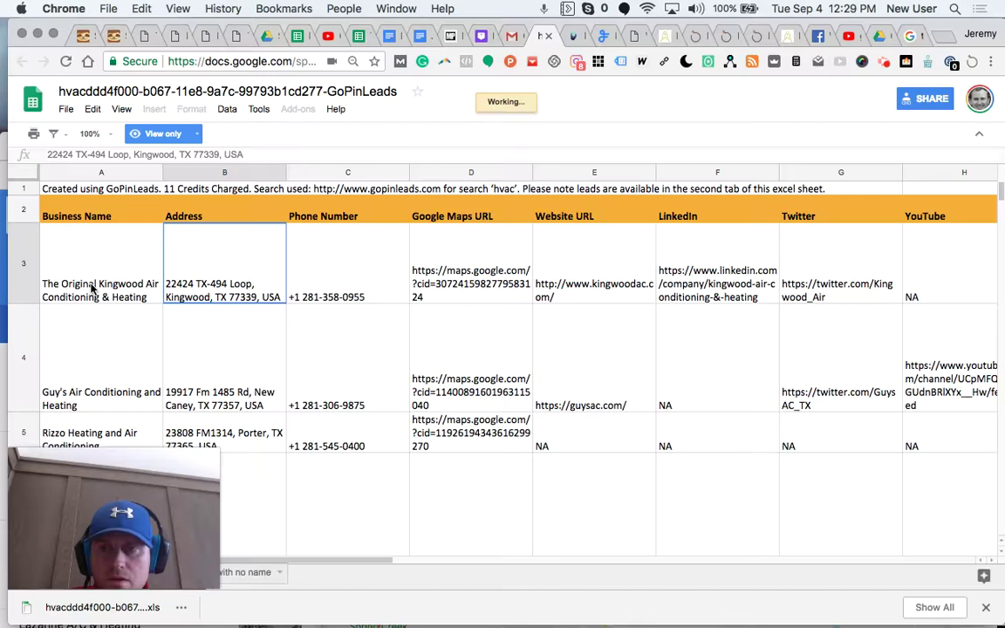
{"action": "key", "text": "Tab"}
{"action": "key", "text": "Tab"}
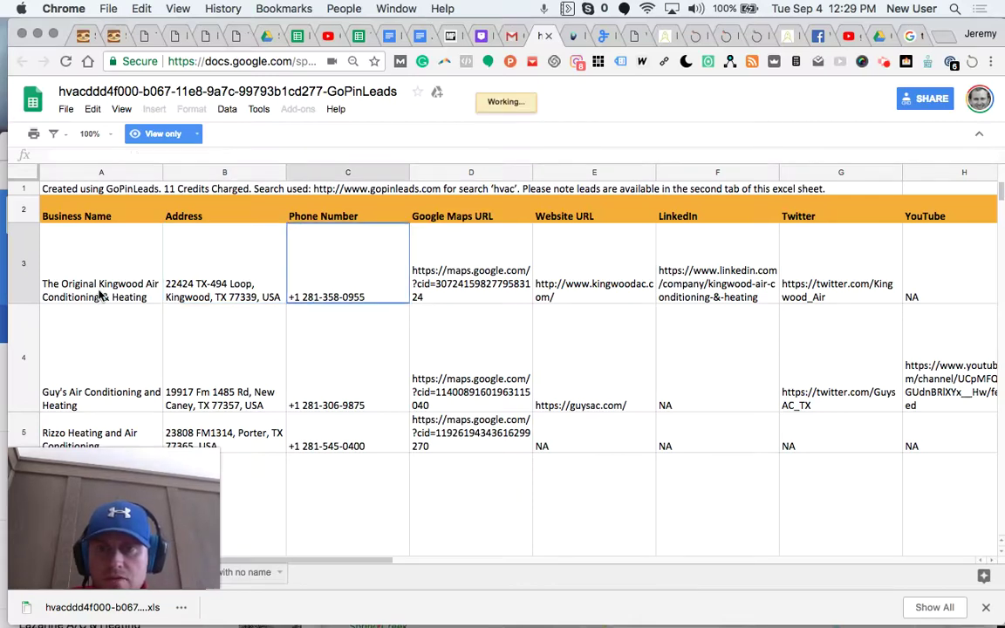
{"action": "key", "text": "Tab"}
{"action": "key", "text": "Tab"}
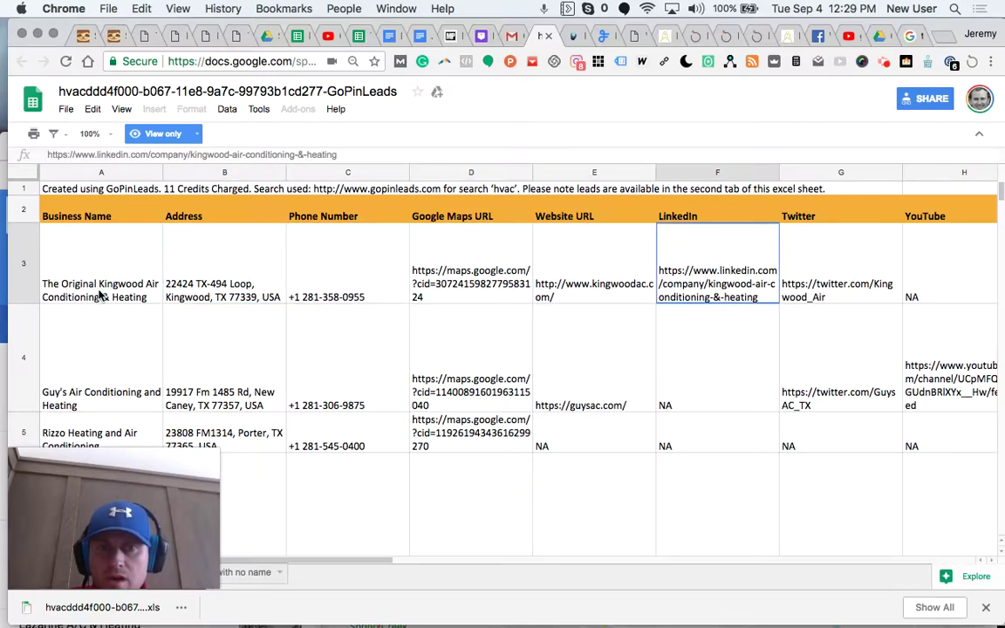
{"action": "key", "text": "Tab"}
{"action": "key", "text": "Tab"}
{"action": "key", "text": "Tab"}
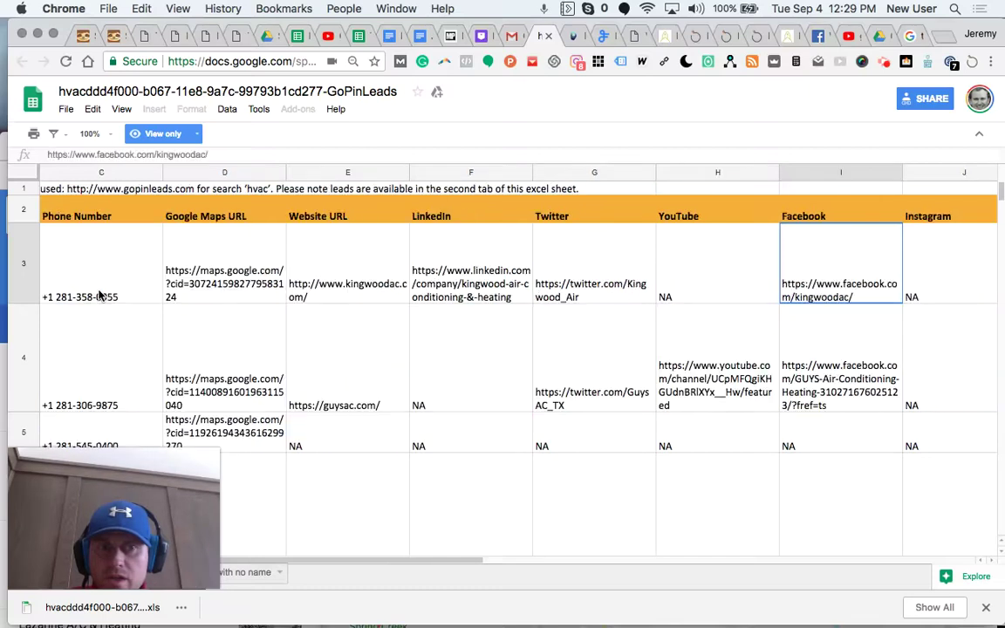
{"action": "key", "text": "Tab"}
{"action": "key", "text": "Tab"}
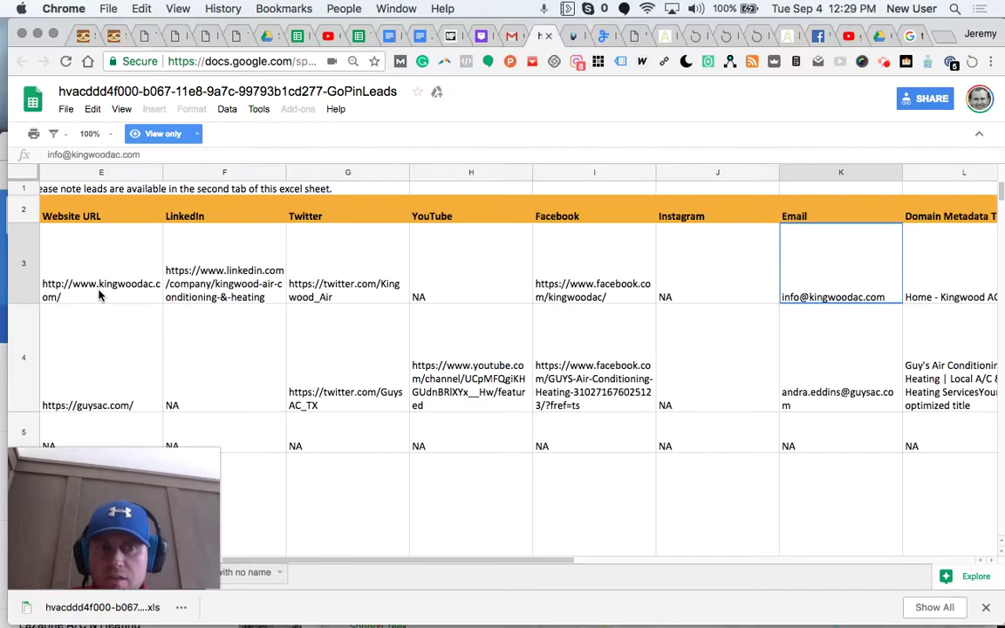
{"action": "key", "text": "Down"}
{"action": "key", "text": "Up"}
{"action": "key", "text": "Tab"}
{"action": "key", "text": "Tab"}
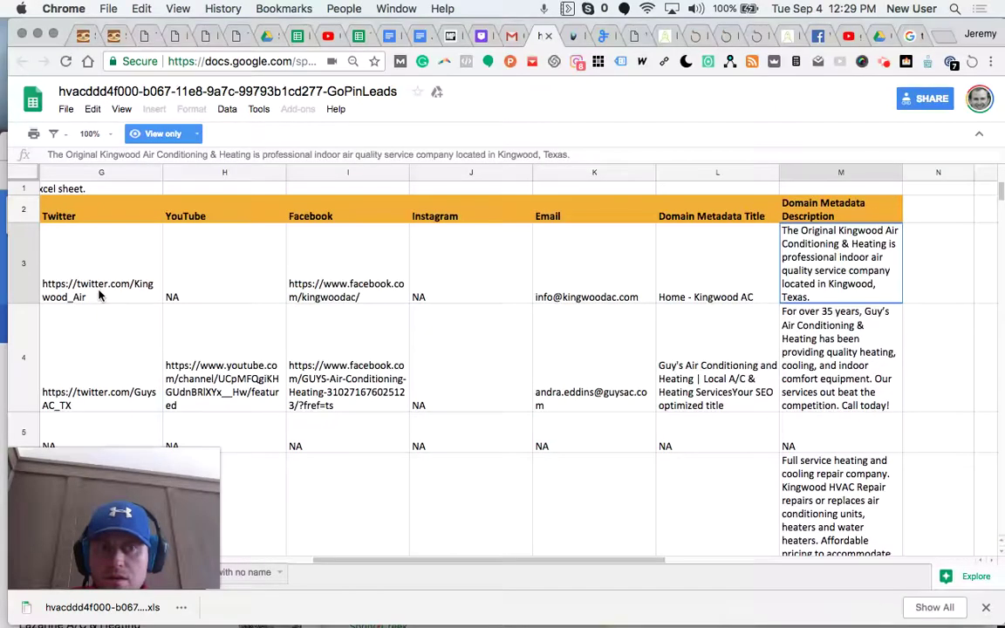
{"action": "key", "text": "Down"}
{"action": "key", "text": "Down"}
{"action": "key", "text": "Down"}
{"action": "key", "text": "Down"}
{"action": "key", "text": "Down"}
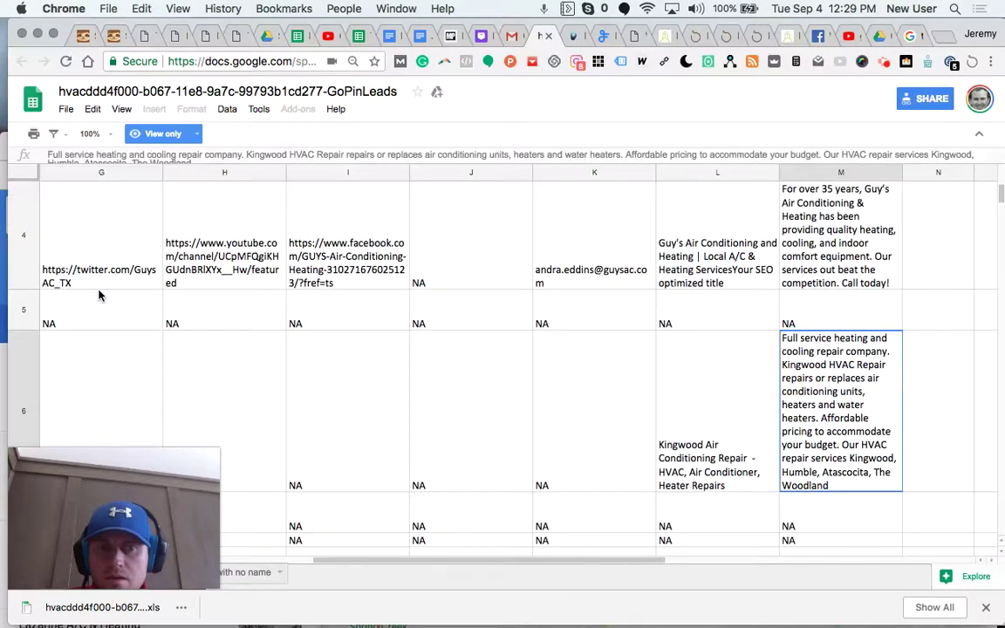
{"action": "key", "text": "Down"}
{"action": "key", "text": "Down"}
{"action": "key", "text": "Down"}
{"action": "key", "text": "Down"}
{"action": "key", "text": "Down"}
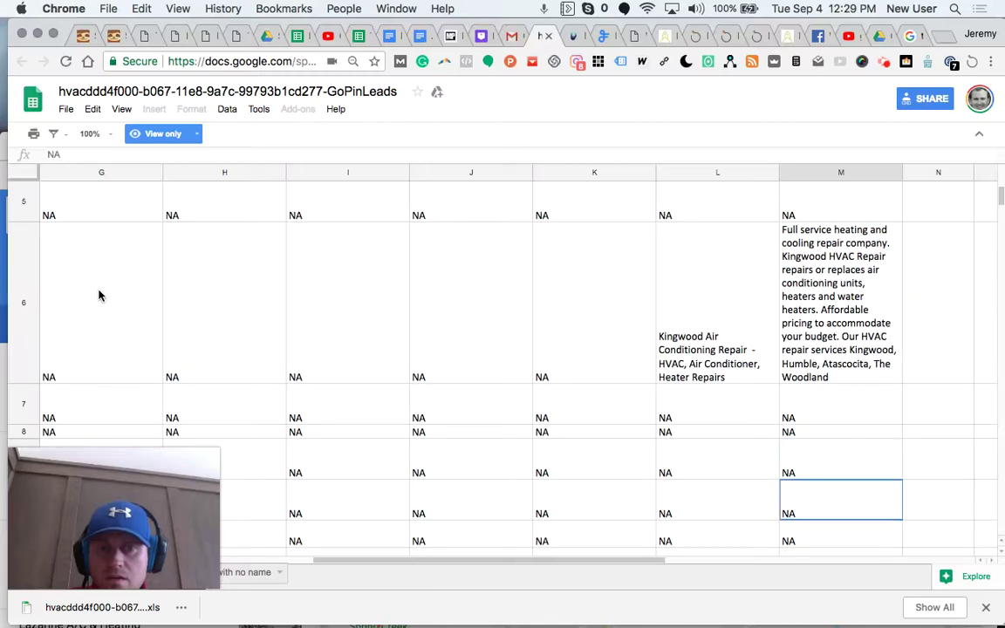
{"action": "key", "text": "Left"}
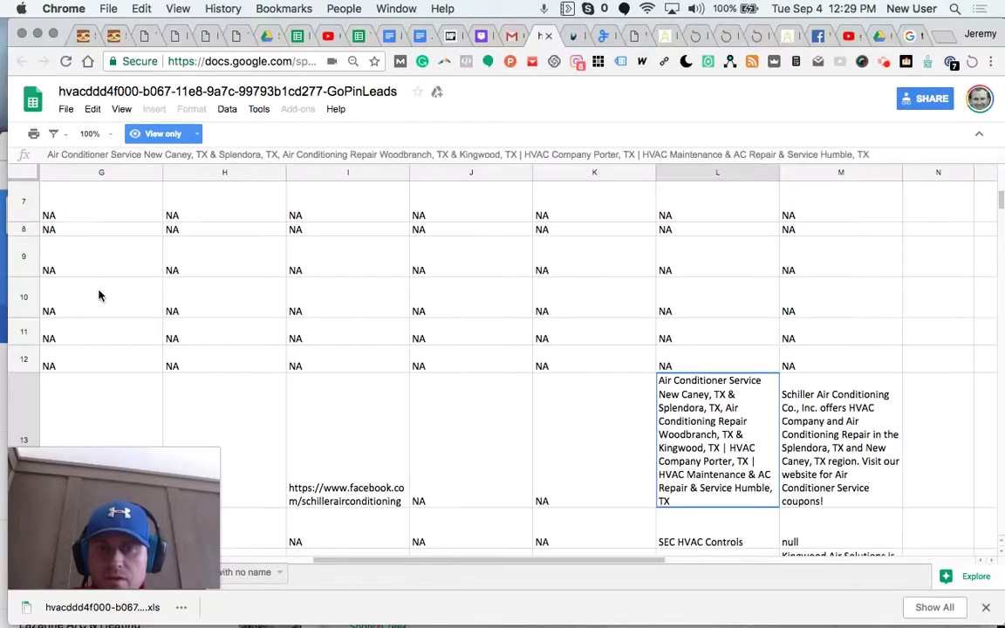
{"action": "key", "text": "Left"}
{"action": "key", "text": "Down"}
{"action": "key", "text": "Down"}
{"action": "key", "text": "Down"}
{"action": "key", "text": "Down"}
{"action": "key", "text": "Down"}
{"action": "key", "text": "Down"}
{"action": "key", "text": "Down"}
{"action": "key", "text": "Down"}
{"action": "key", "text": "Down"}
{"action": "key", "text": "Down"}
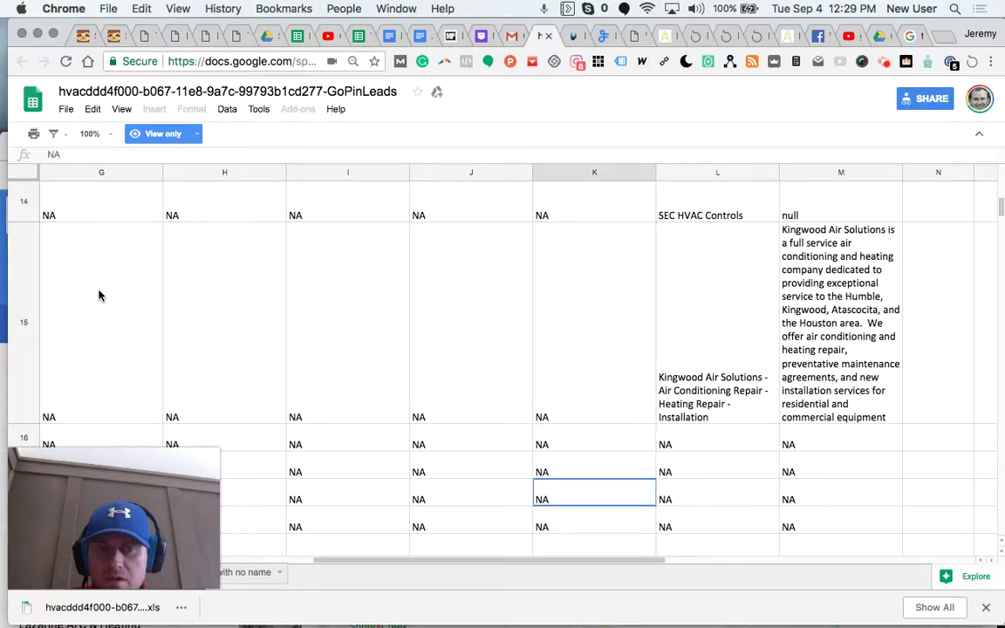
{"action": "key", "text": "Left"}
{"action": "key", "text": "Left"}
{"action": "key", "text": "Left"}
{"action": "key", "text": "Left"}
{"action": "key", "text": "Left"}
{"action": "key", "text": "Left"}
{"action": "key", "text": "Left"}
{"action": "key", "text": "Left"}
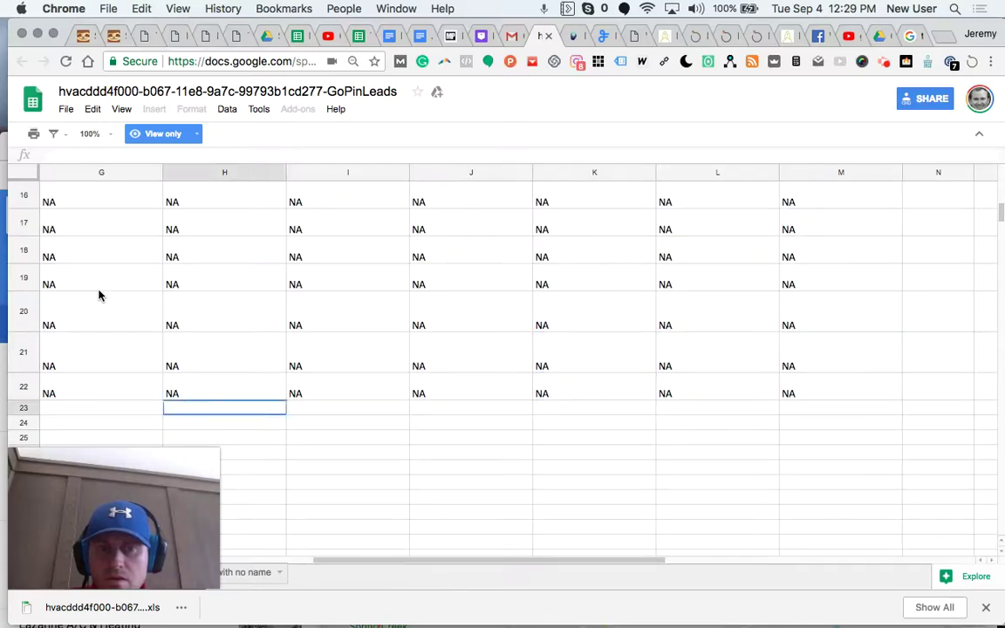
{"action": "key", "text": "Left"}
{"action": "key", "text": "Left"}
{"action": "key", "text": "Up"}
{"action": "key", "text": "Up"}
{"action": "key", "text": "Up"}
{"action": "key", "text": "Up"}
{"action": "key", "text": "Up"}
{"action": "key", "text": "Up"}
{"action": "key", "text": "Up"}
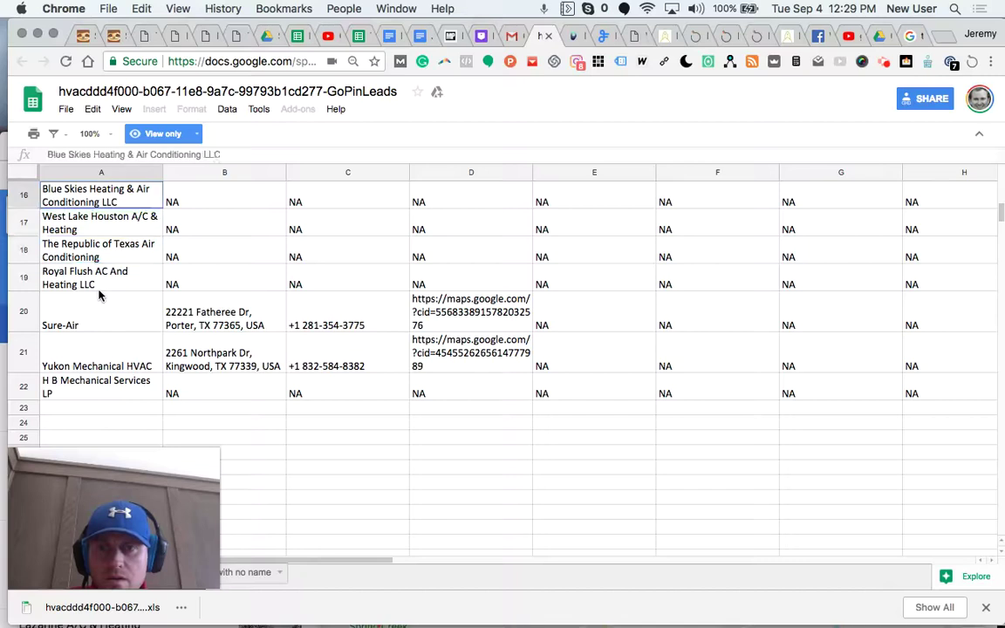
{"action": "key", "text": "Up"}
{"action": "key", "text": "Up"}
{"action": "key", "text": "Up"}
{"action": "key", "text": "Up"}
{"action": "key", "text": "Up"}
{"action": "key", "text": "Up"}
{"action": "key", "text": "Up"}
{"action": "key", "text": "Up"}
{"action": "key", "text": "Up"}
{"action": "key", "text": "Up"}
{"action": "key", "text": "Up"}
{"action": "key", "text": "Up"}
{"action": "key", "text": "Up"}
{"action": "key", "text": "Up"}
{"action": "key", "text": "Up"}
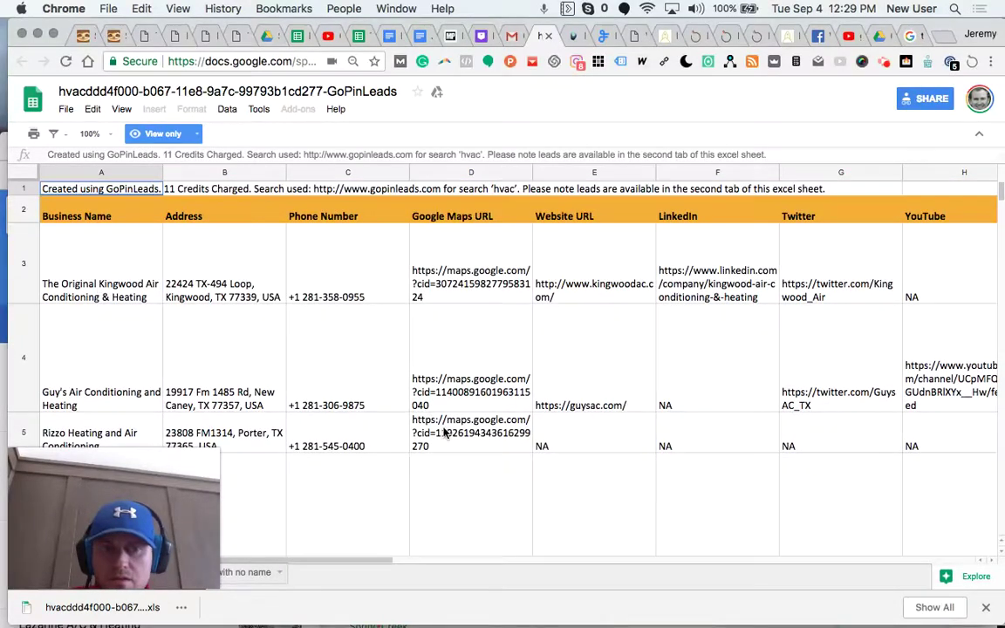
{"action": "left_click", "coordinate": [693, 405]}
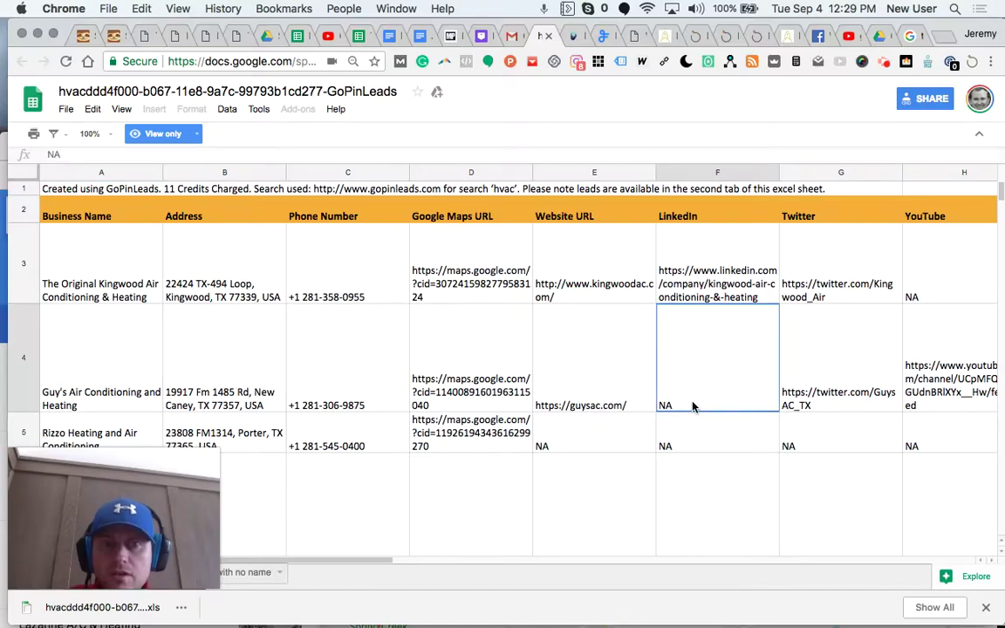